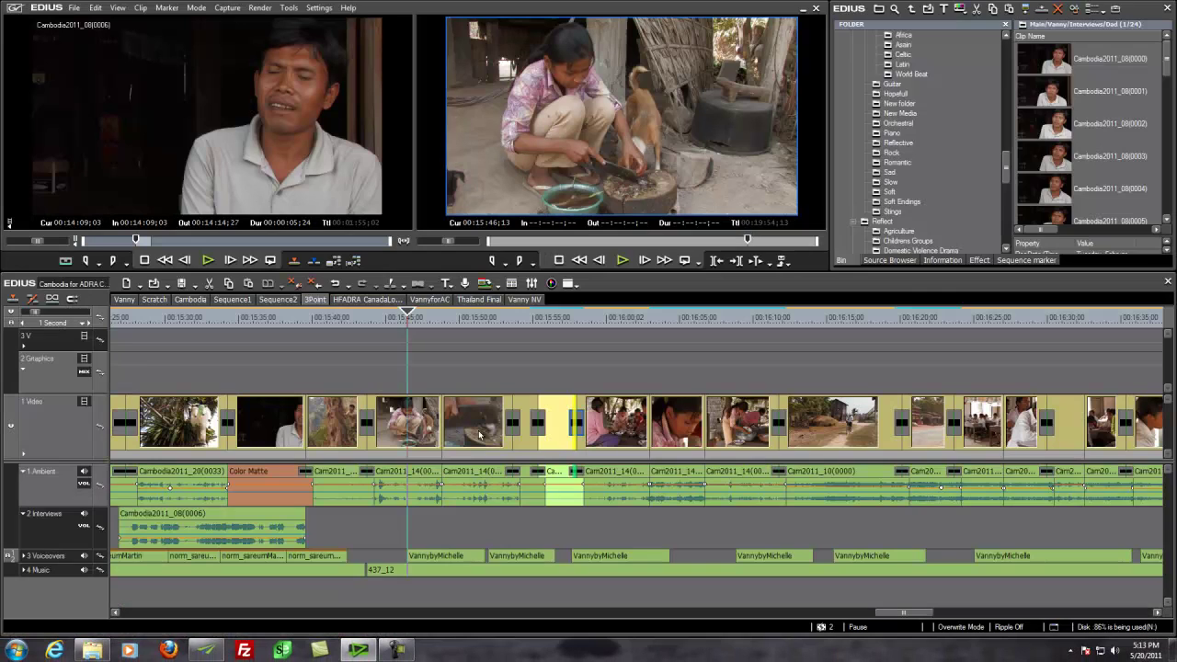
Preview around the tree scene, then roll the cut into Cam2011_14(0039) 4 frames later and replay it.
click(419, 315)
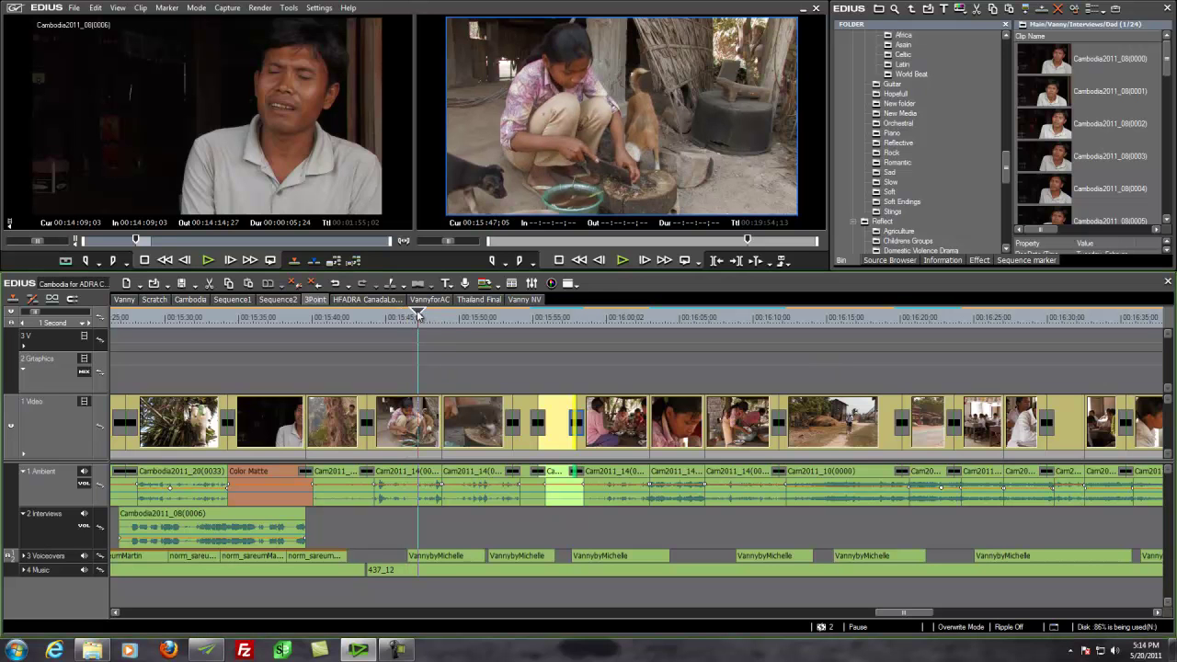
scroll(420, 315, up, 2)
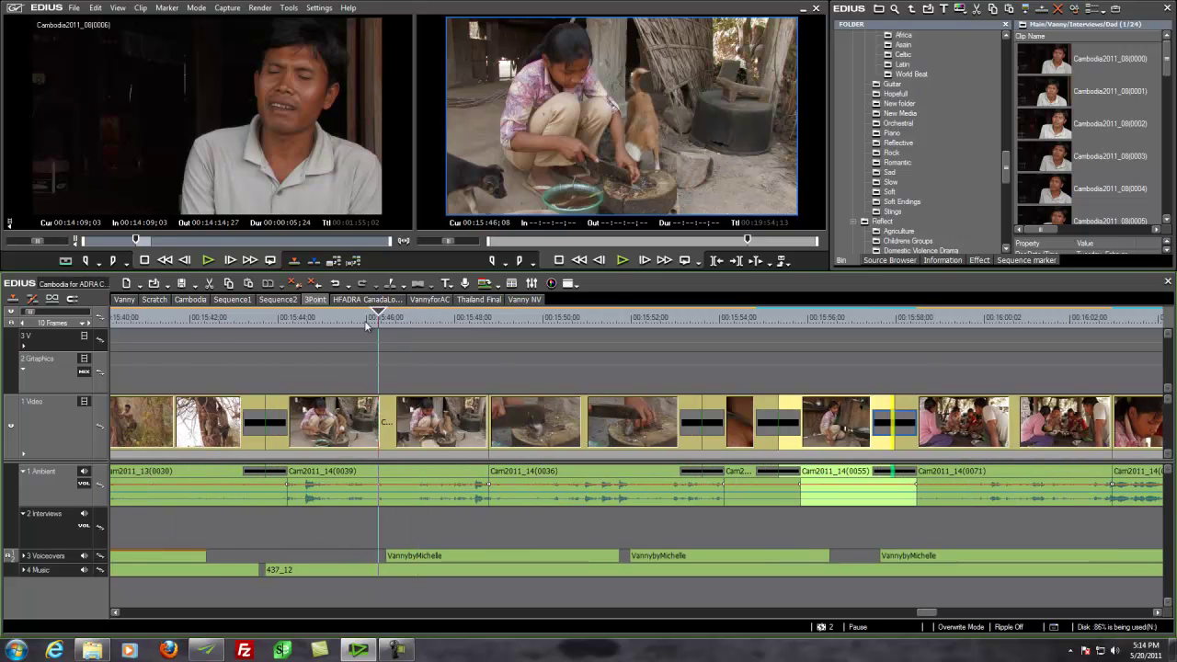
click(219, 317)
drag(220, 351, 244, 358)
key(space)
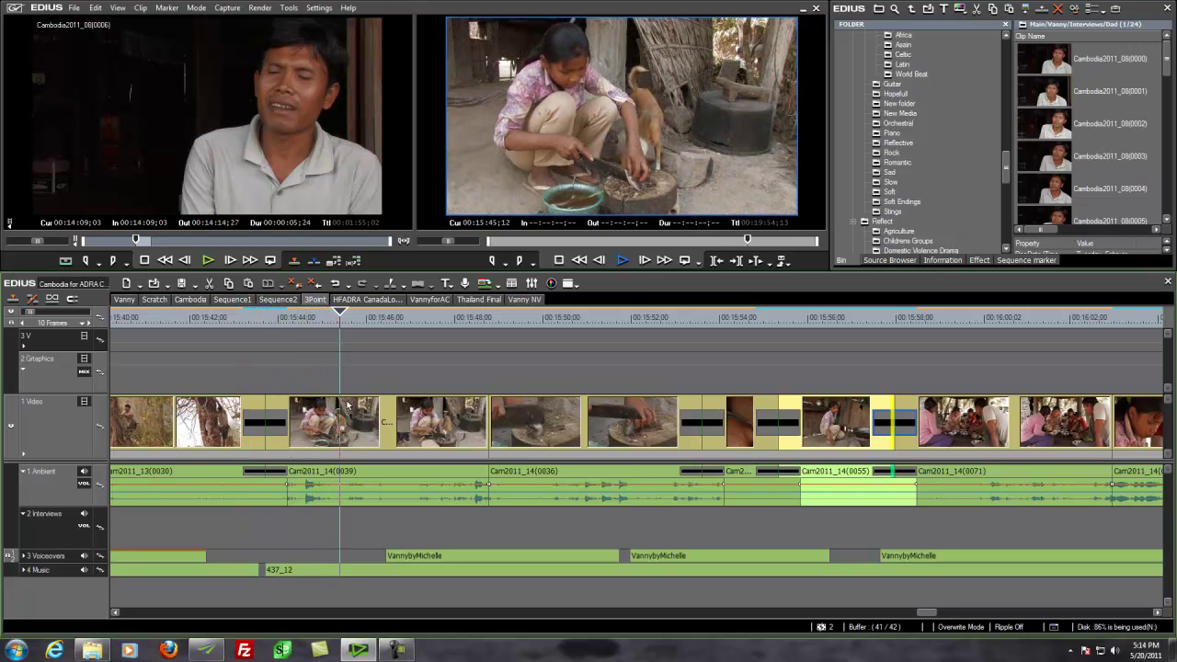
key(space)
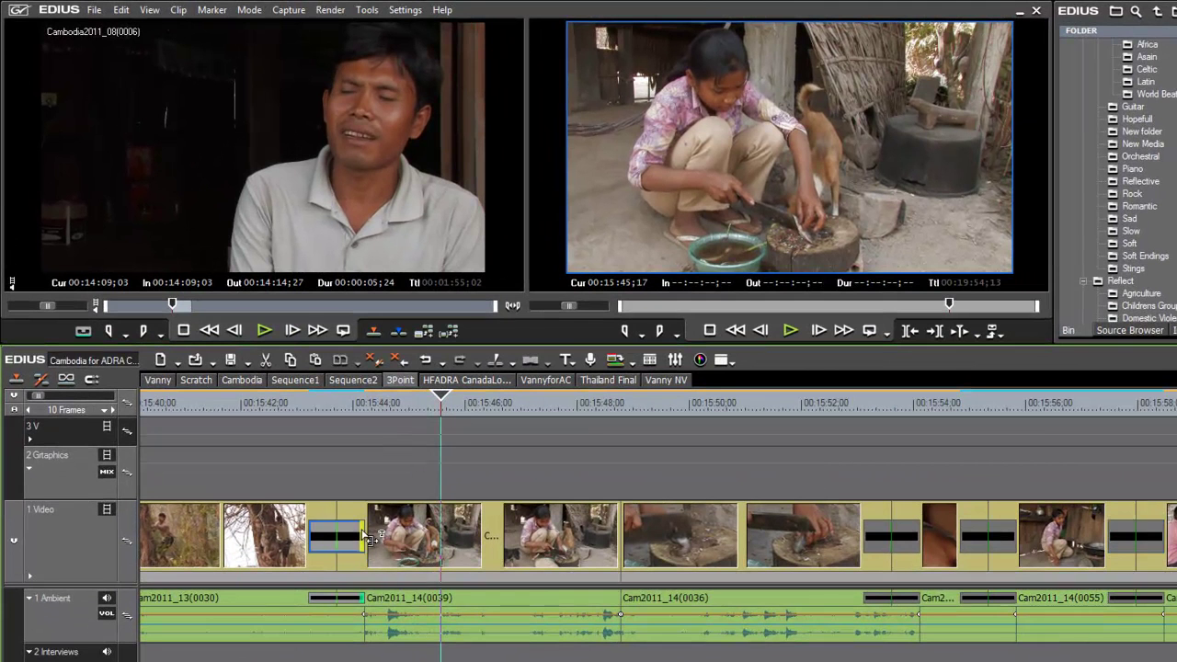
drag(370, 538, 396, 538)
key(/)
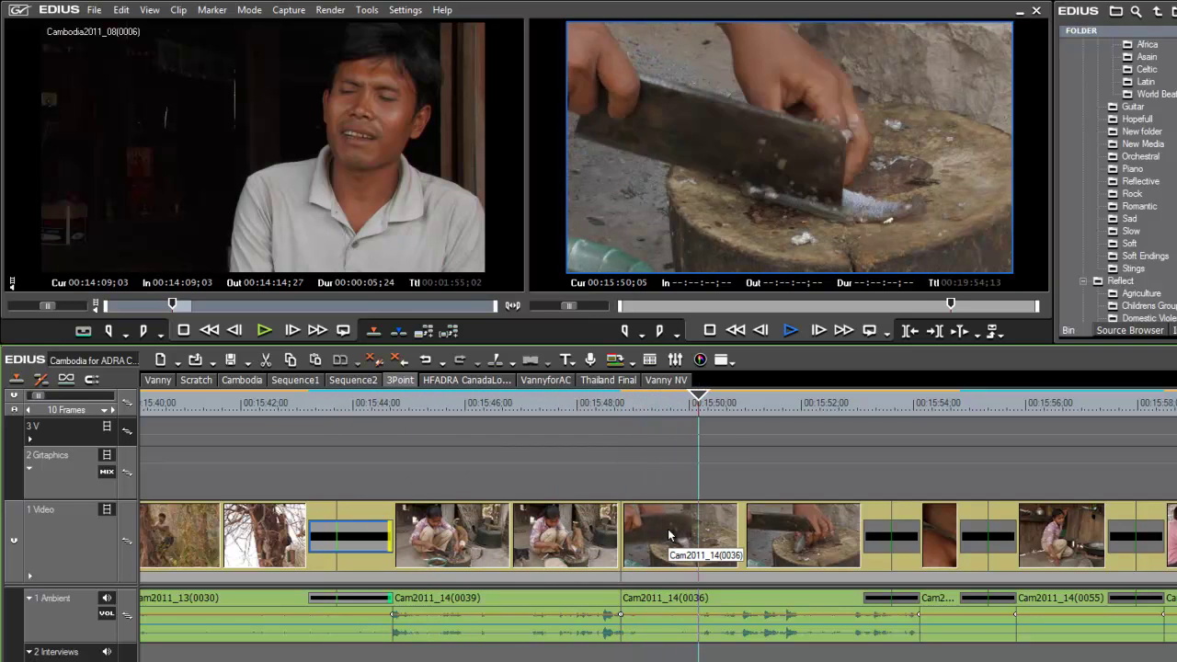
Stop playback and park the playhead on the cut between the two Cam2011_14 clips.
click(733, 396)
drag(733, 396, 574, 455)
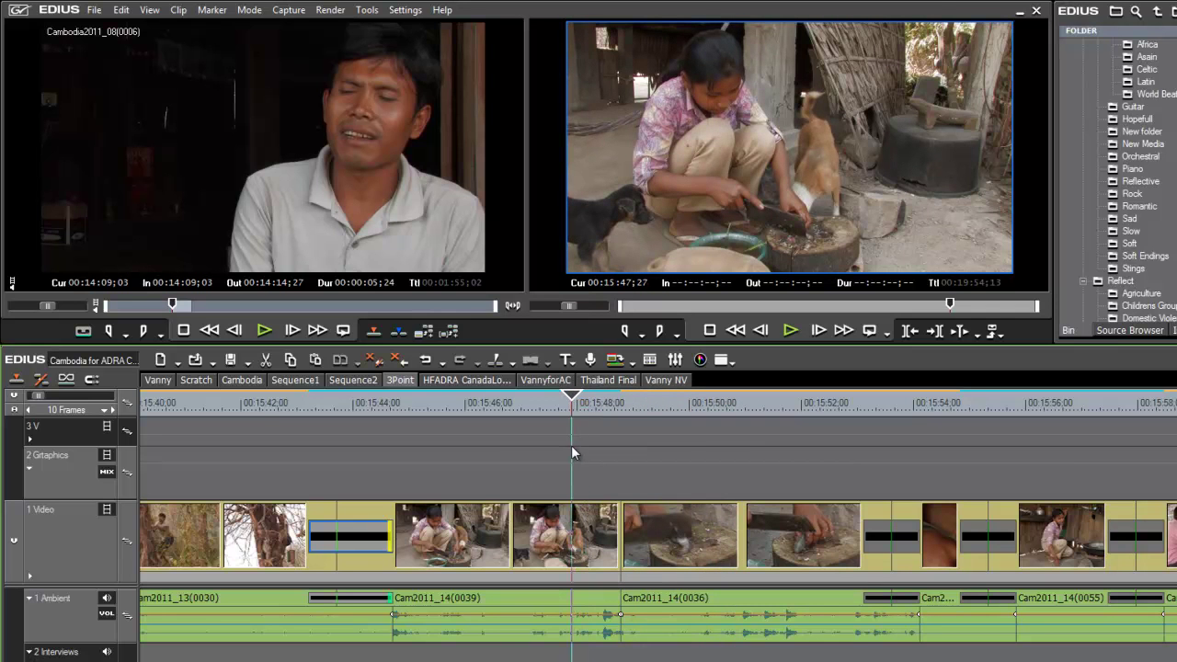
click(621, 532)
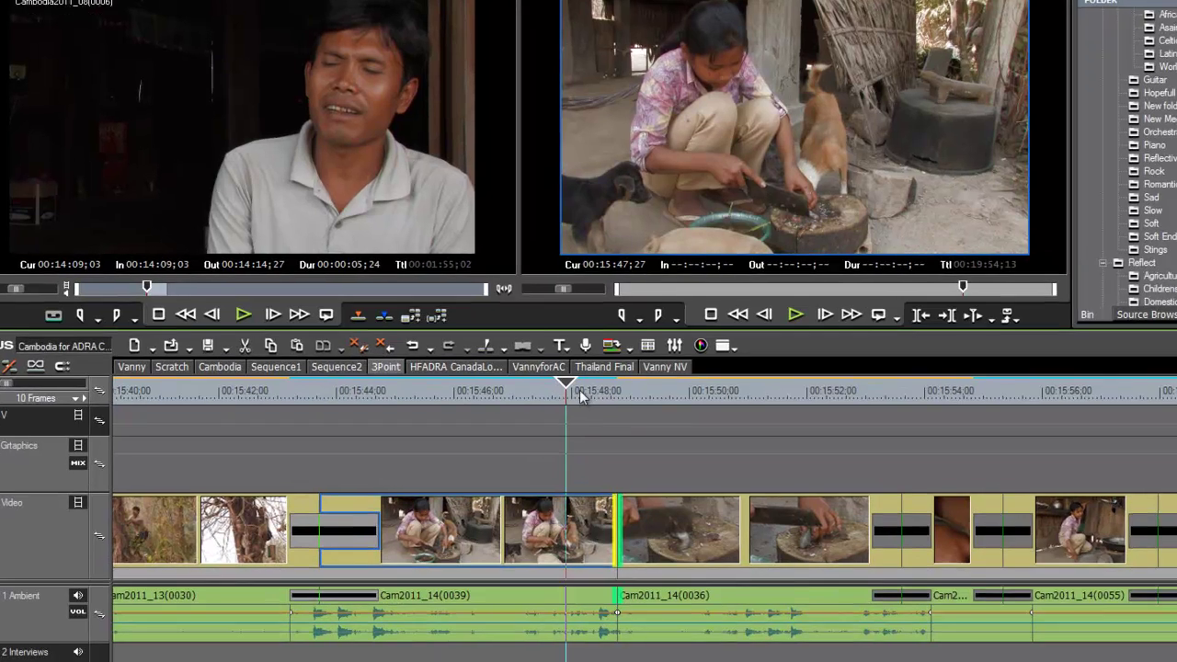
click(601, 412)
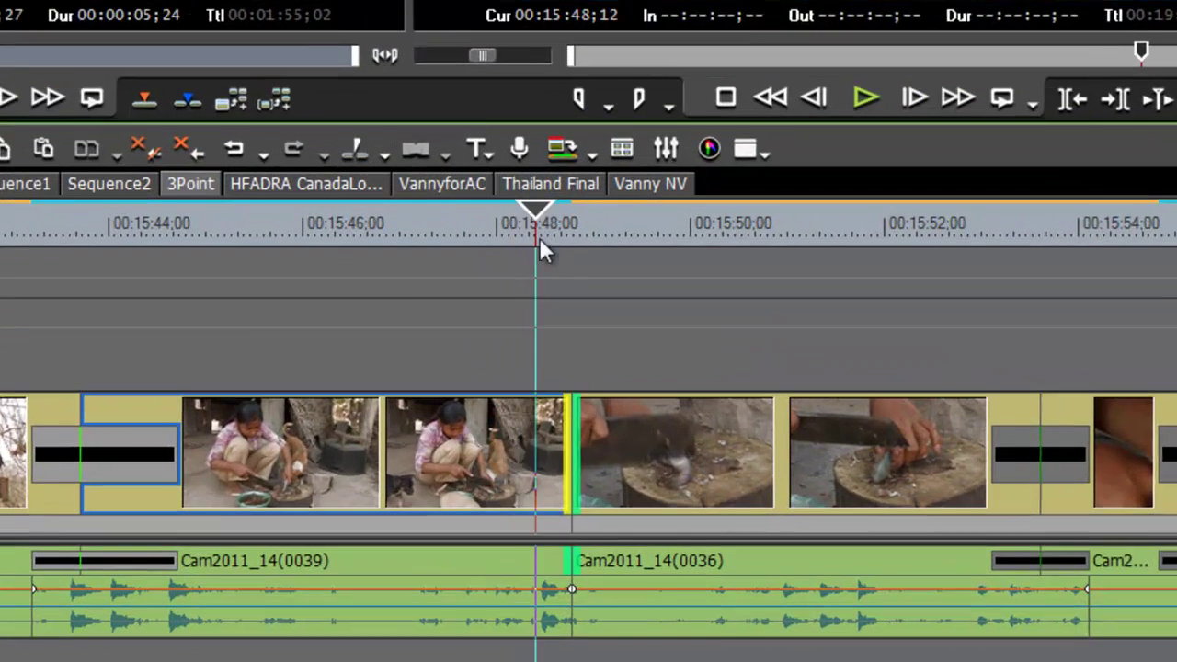
drag(538, 239, 563, 253)
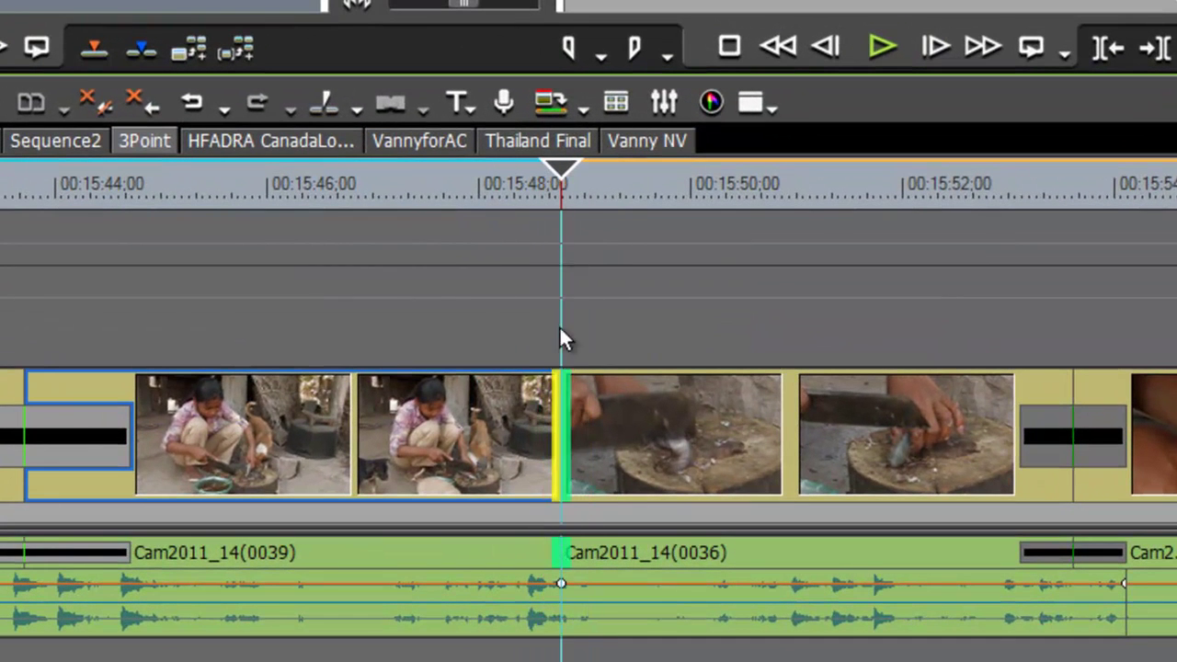
Trim Cam2011_14(0036)'s In point 9 frames later, then move the playhead back before the cut.
click(563, 432)
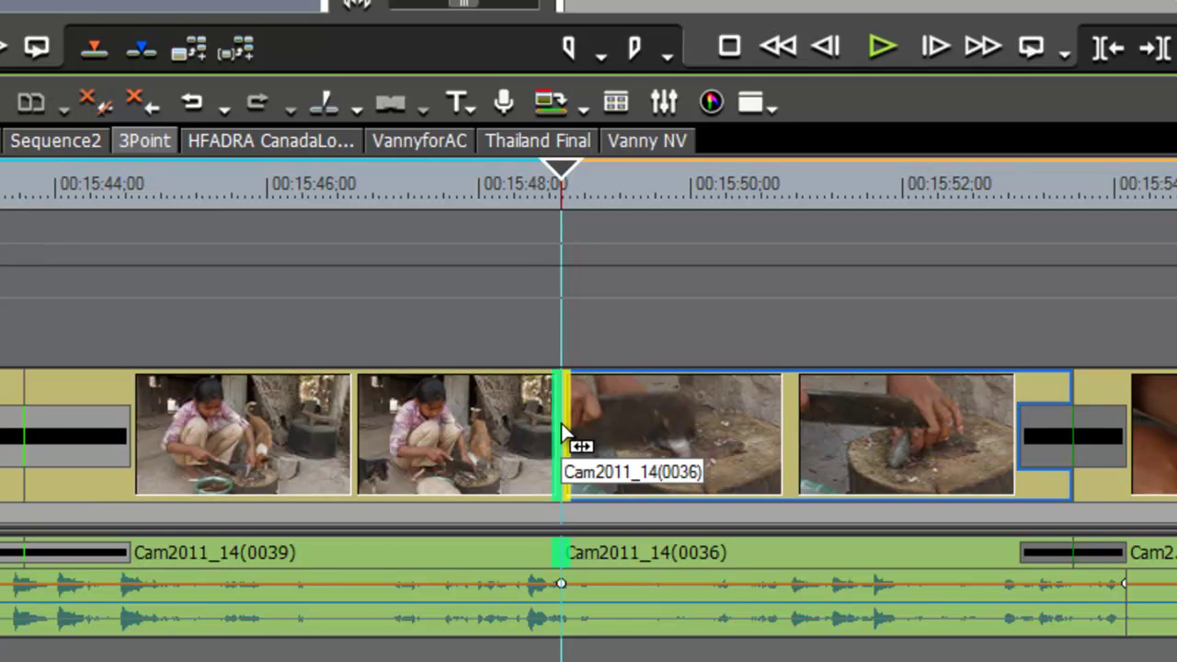
drag(563, 432, 589, 447)
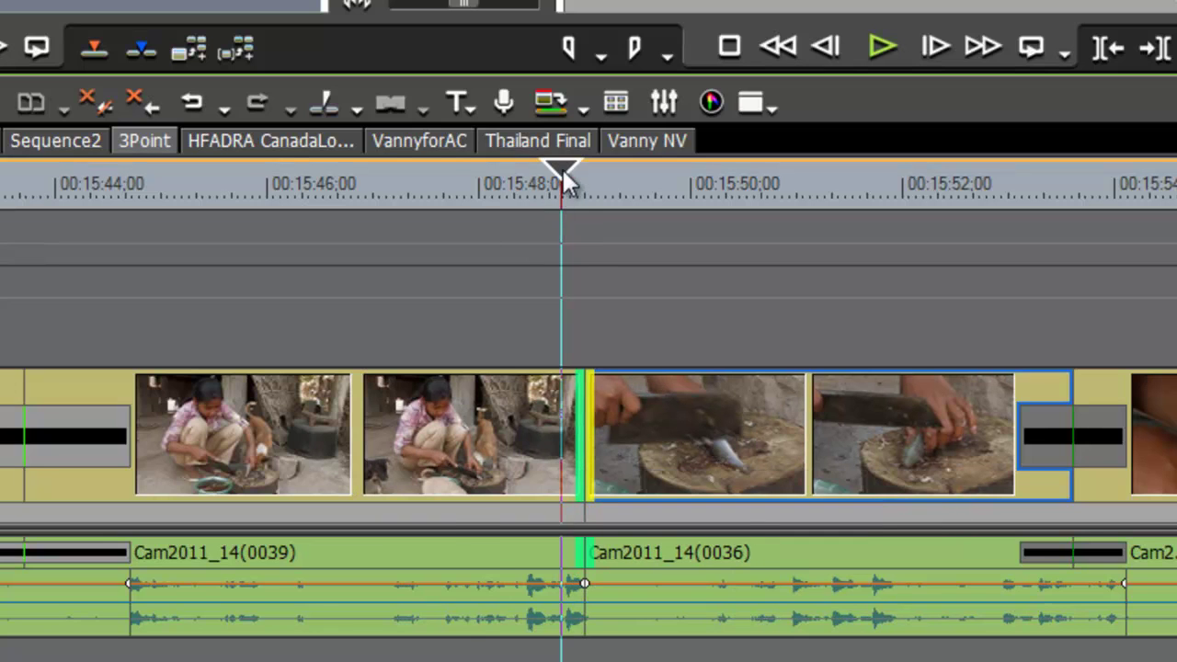
drag(569, 180, 488, 219)
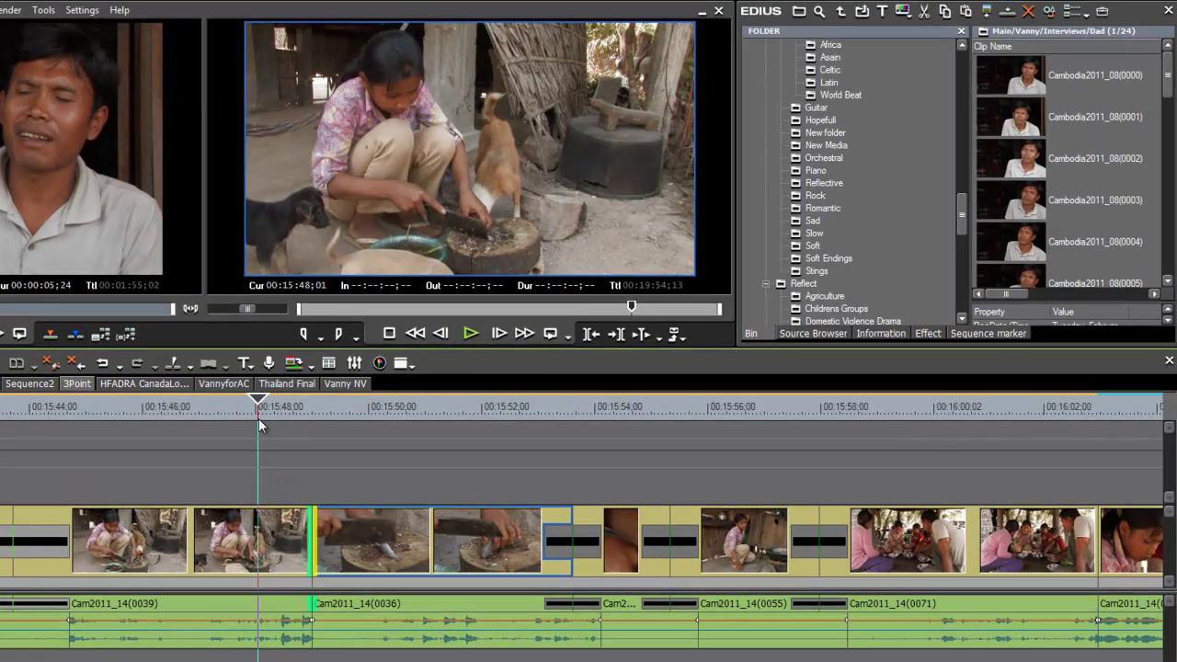
Play the trimmed edit, scrub ahead to the bicycle shots, and load Cam2011_10(0071) into the Player.
key(space)
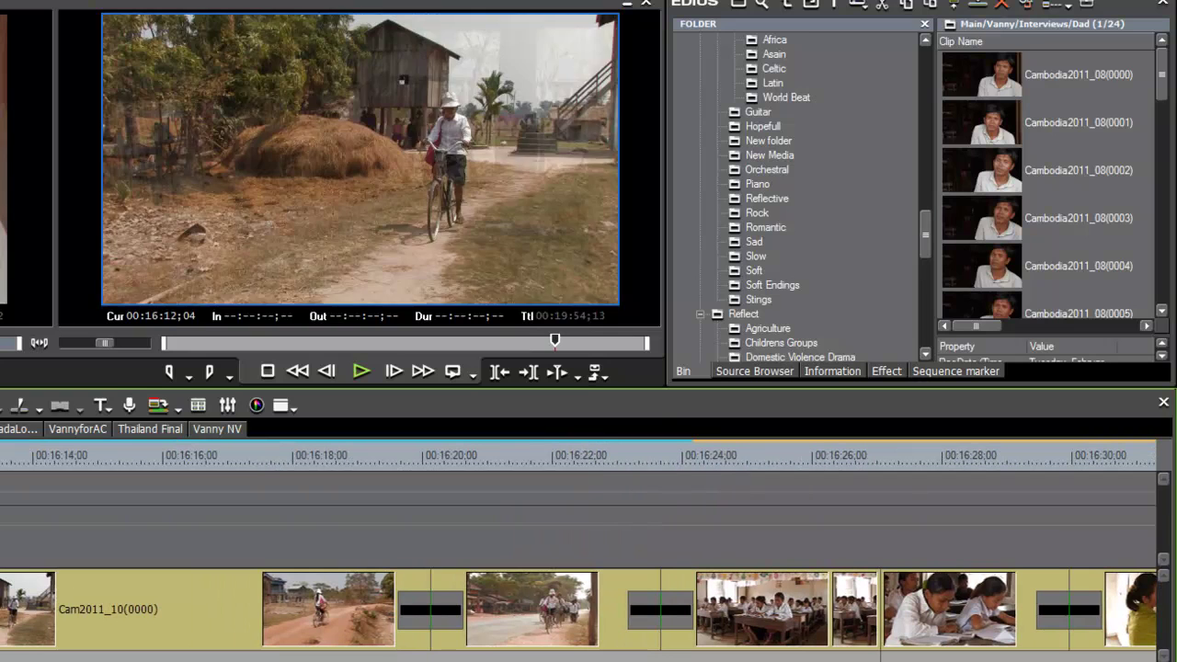
drag(197, 493, 545, 557)
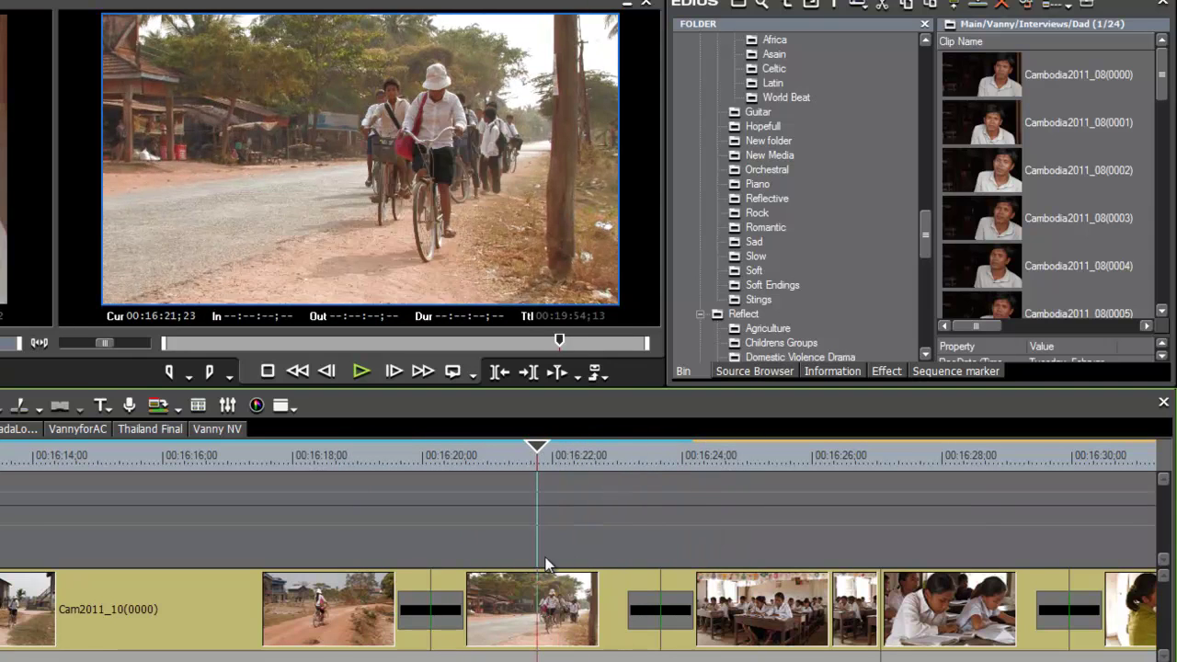
click(519, 598)
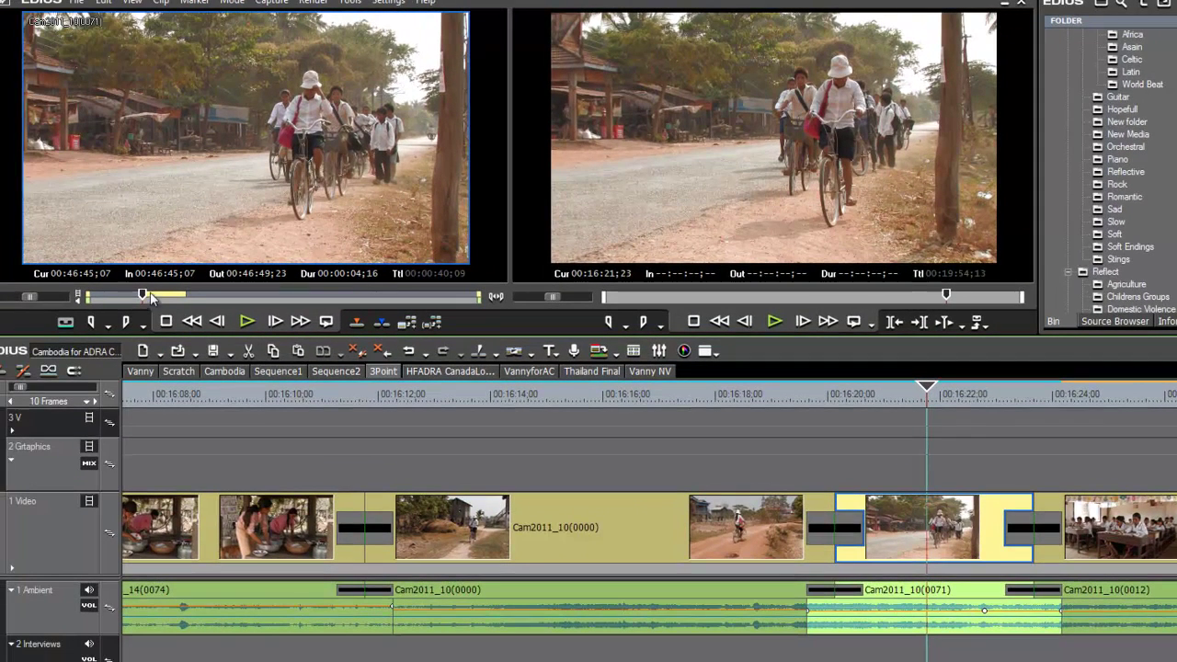
mouse_move(144, 298)
mouse_down()
mouse_move(296, 293)
mouse_move(161, 300)
mouse_up()
click(912, 394)
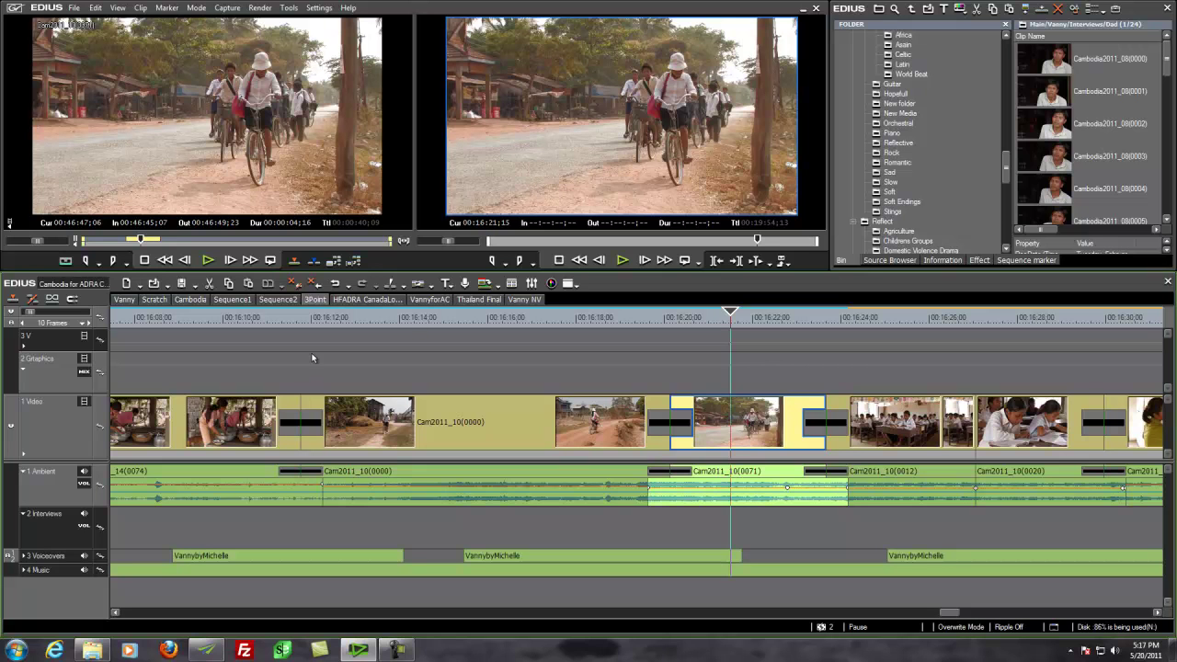
drag(184, 243, 165, 243)
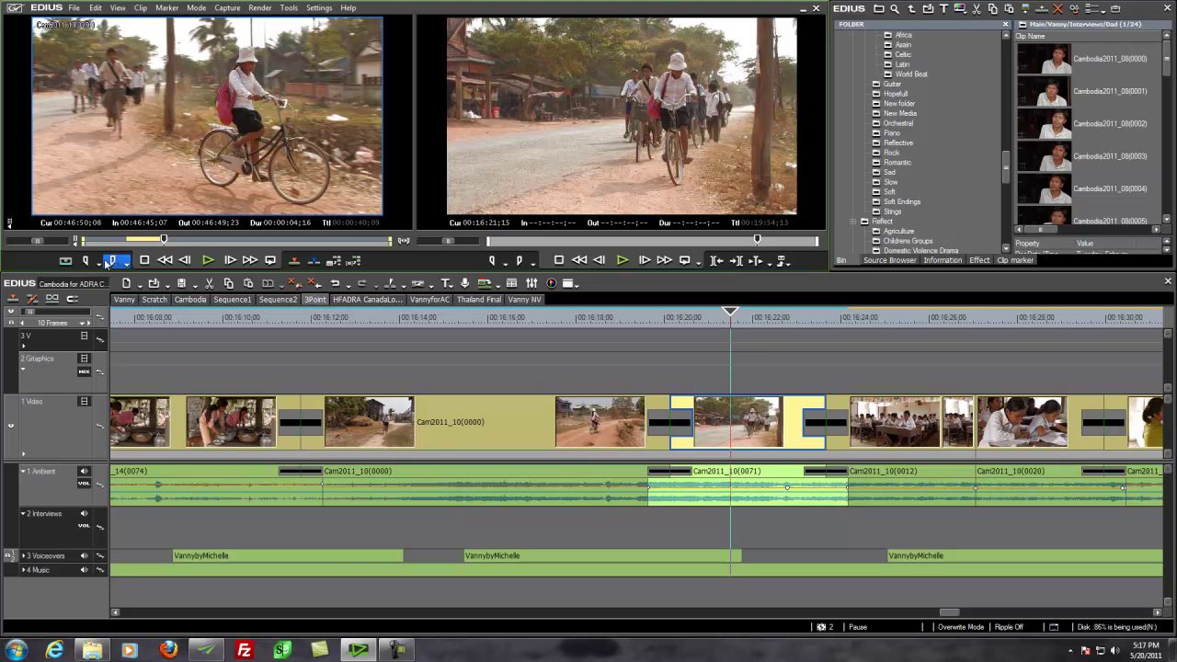
drag(731, 315, 676, 333)
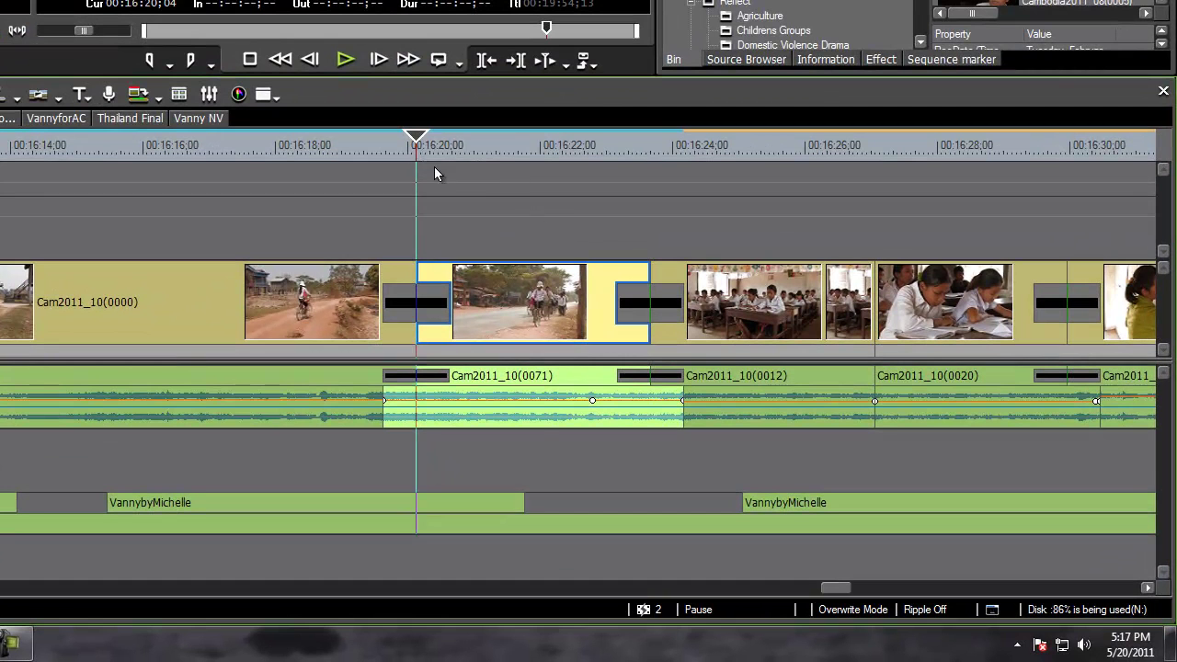
drag(418, 147, 527, 158)
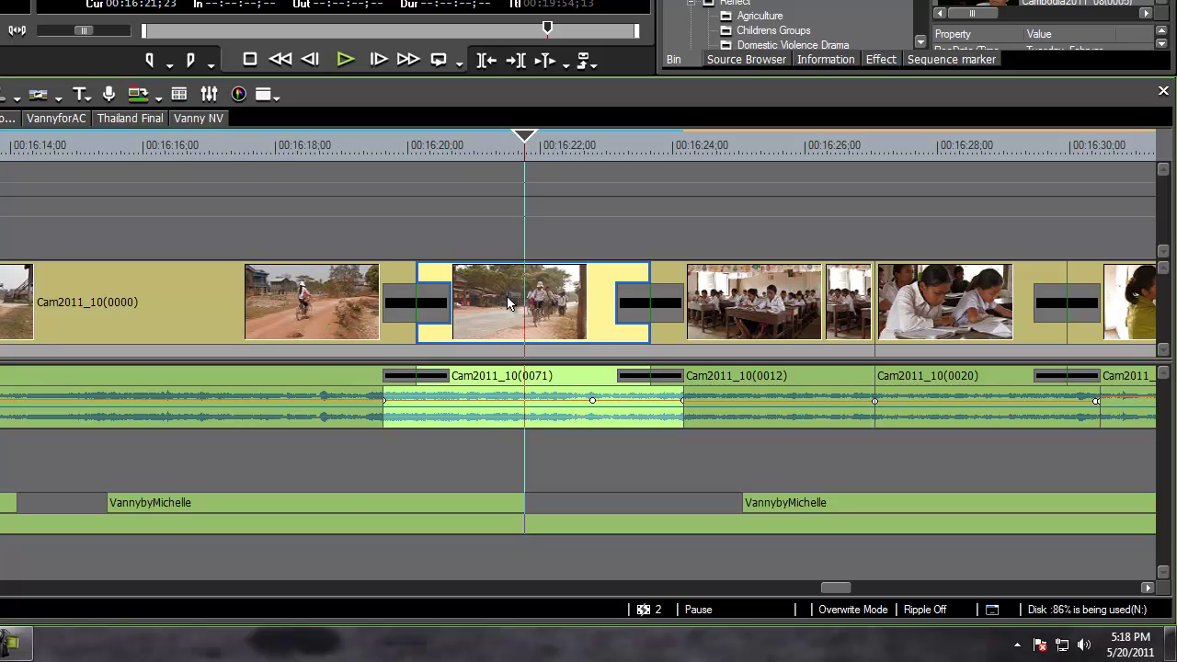
Lift Cam2011_10(0071) to the upper track, trim its start later, then return it to the main track.
drag(507, 300, 515, 218)
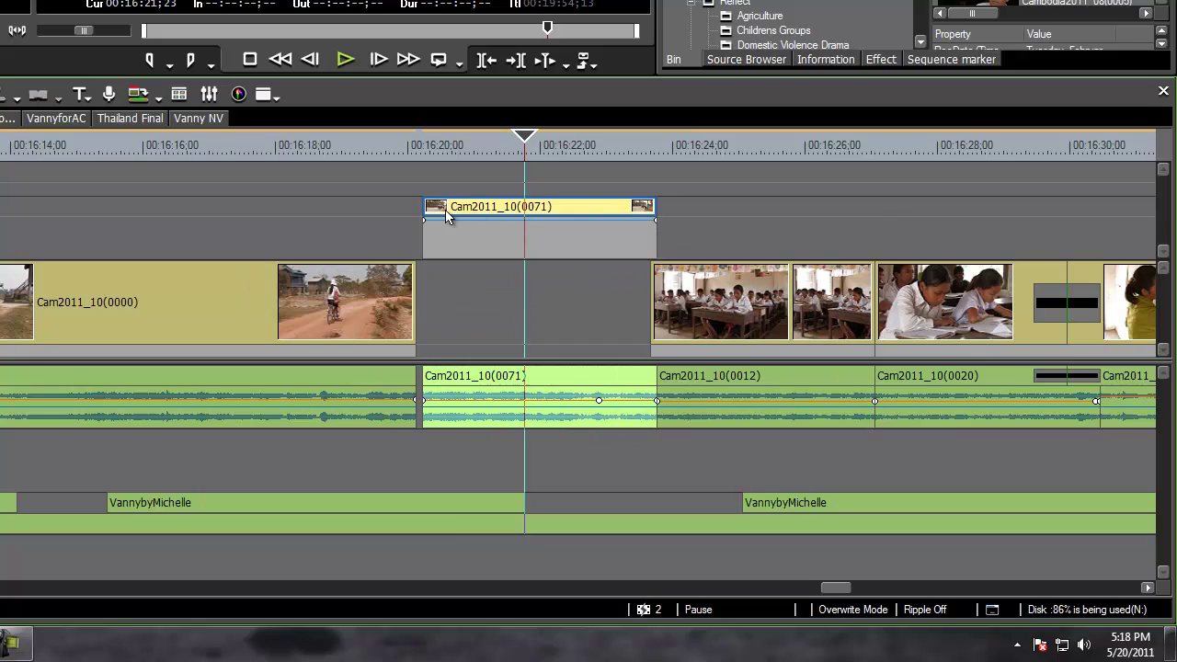
drag(427, 219, 581, 230)
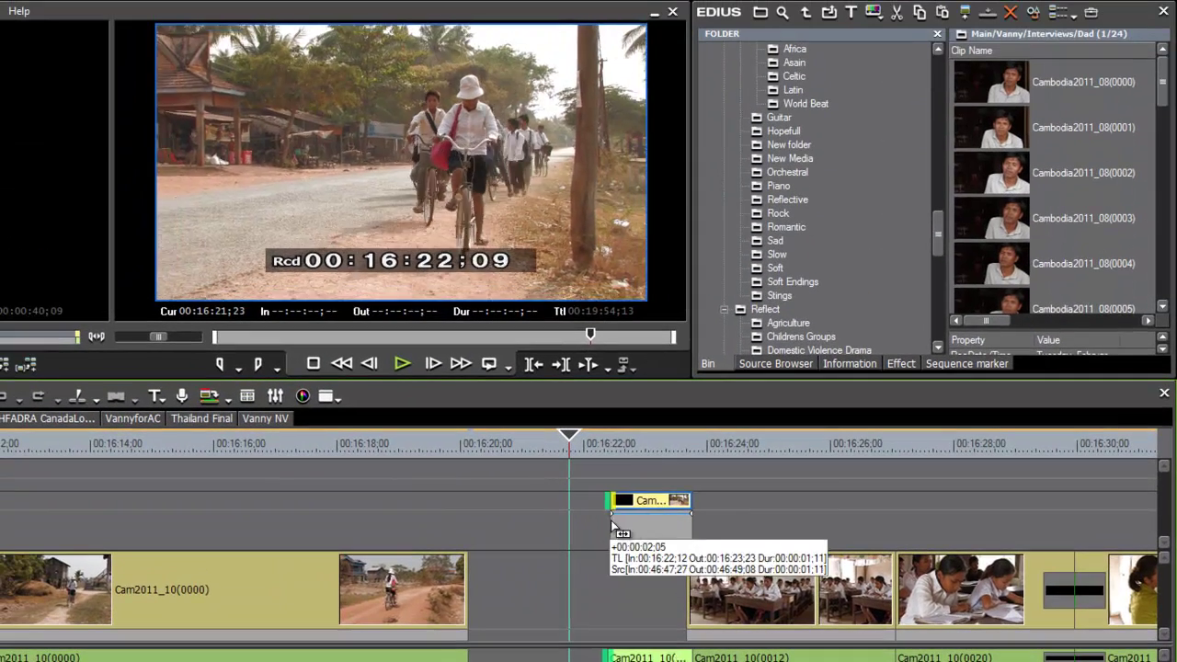
drag(612, 526, 659, 526)
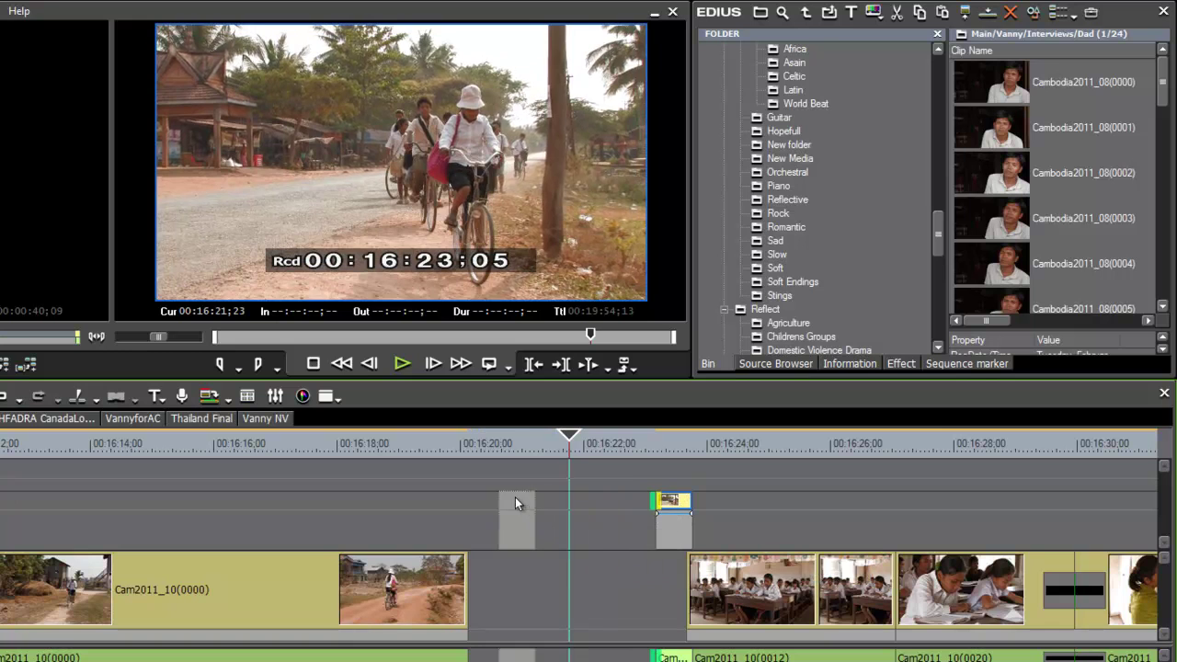
drag(515, 502, 683, 517)
drag(502, 513, 547, 521)
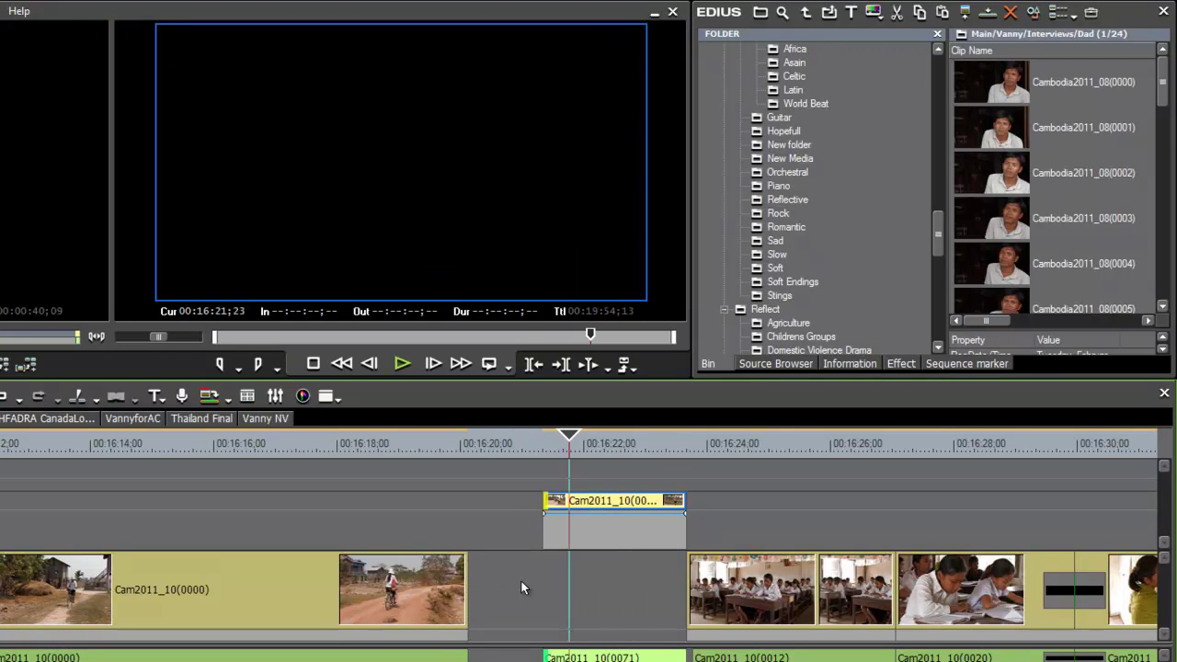
drag(649, 501, 704, 594)
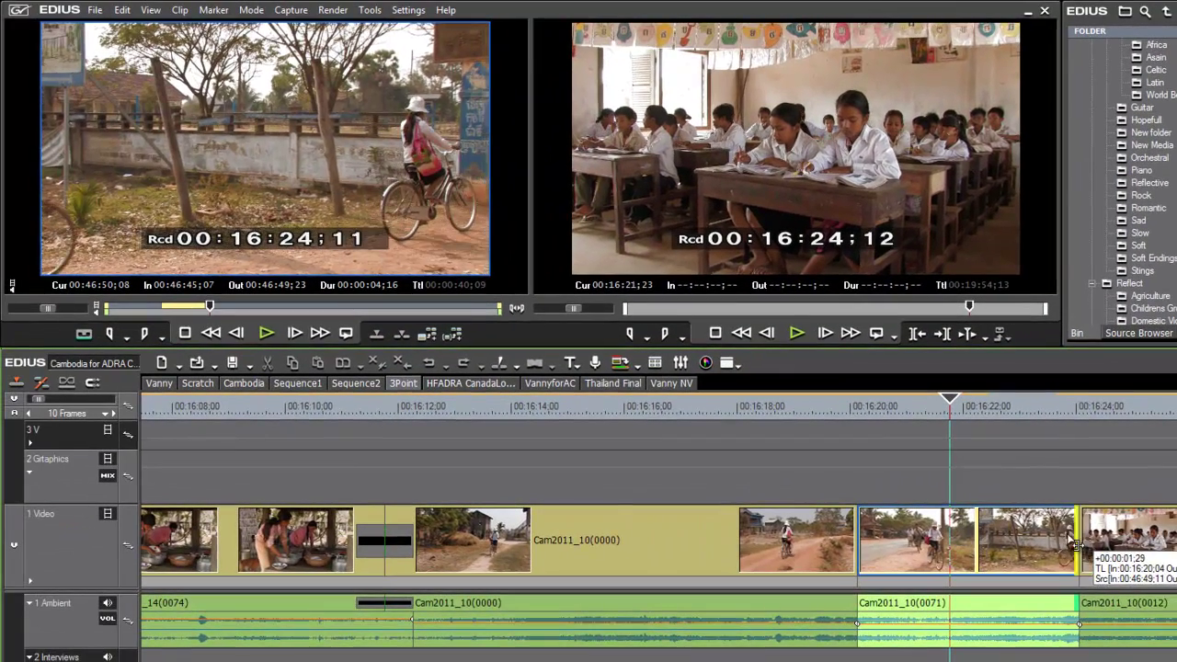
Trim the clip's end and start, close the gap, then undo back to the version with dissolves.
drag(1076, 546, 1060, 545)
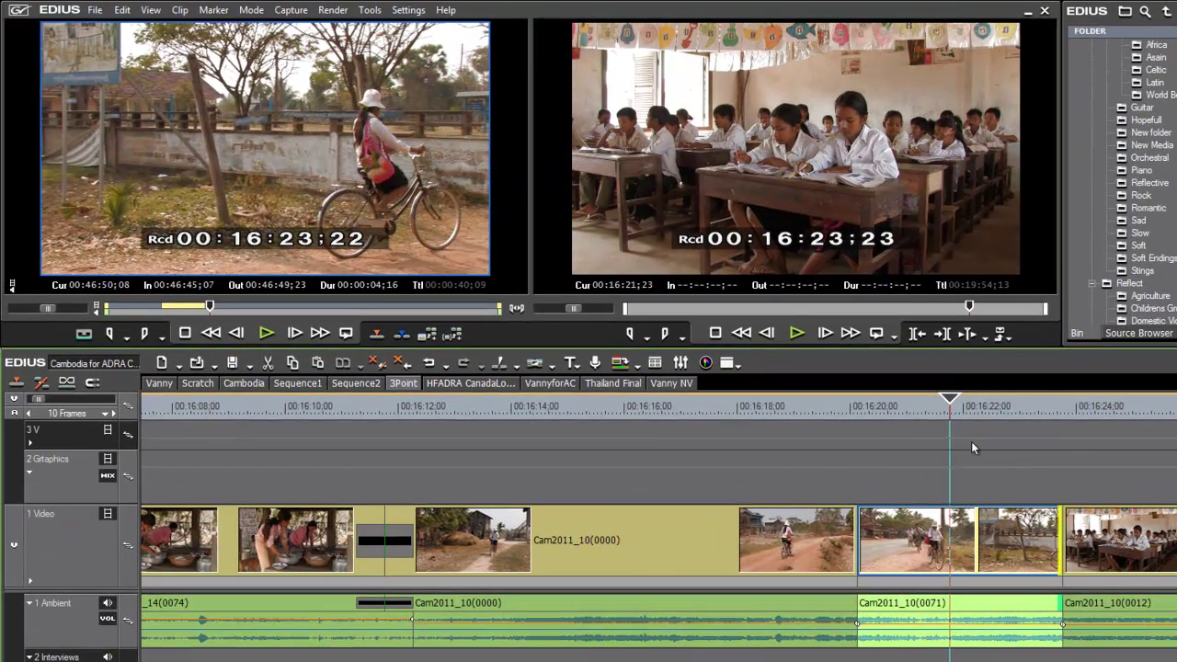
drag(870, 549, 1059, 546)
key(BackSpace)
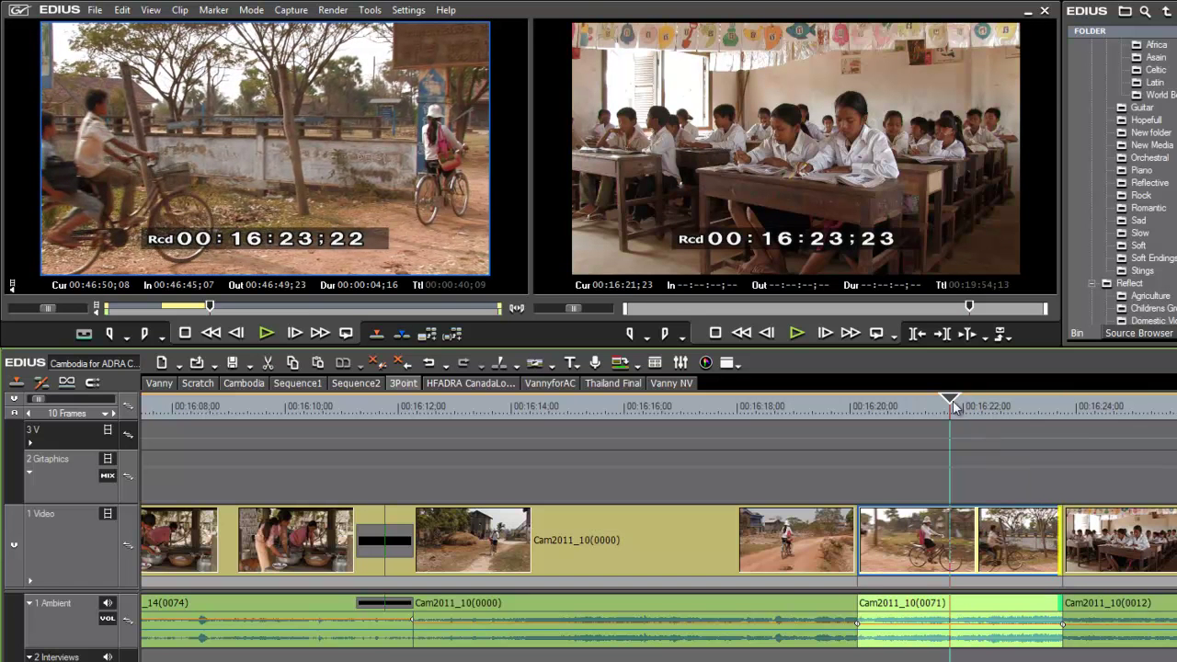
key(n)
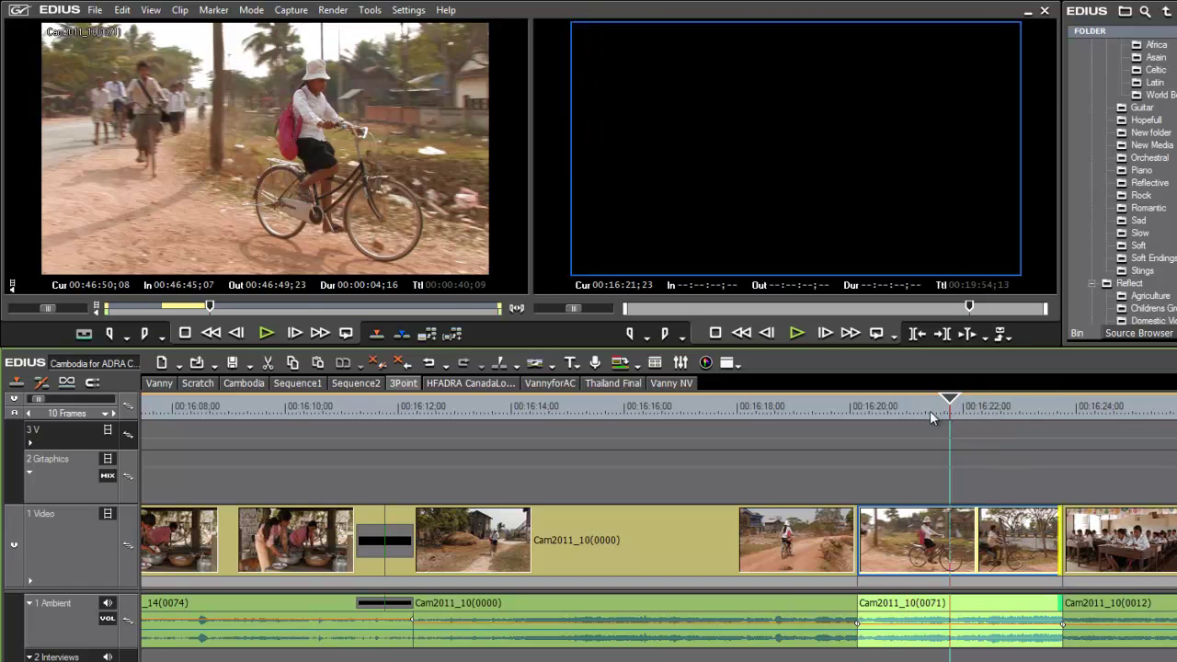
key(ctrl+z)
key(ctrl+z)
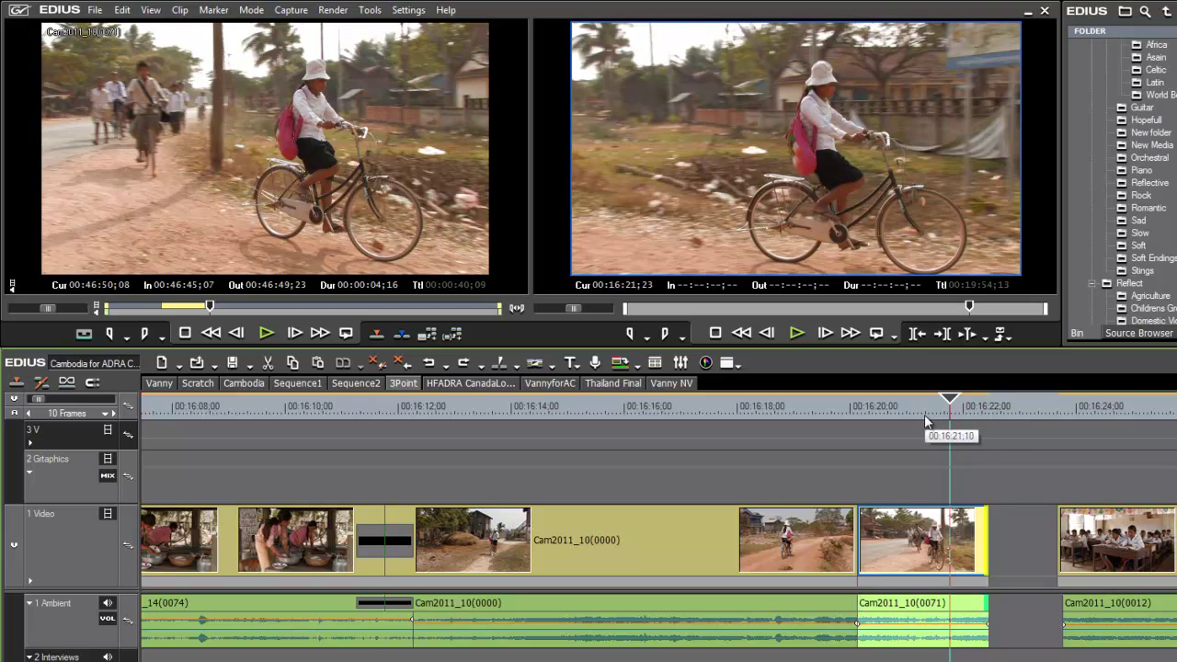
key(ctrl+z)
key(ctrl+z)
key(ctrl+z)
key(ctrl+z)
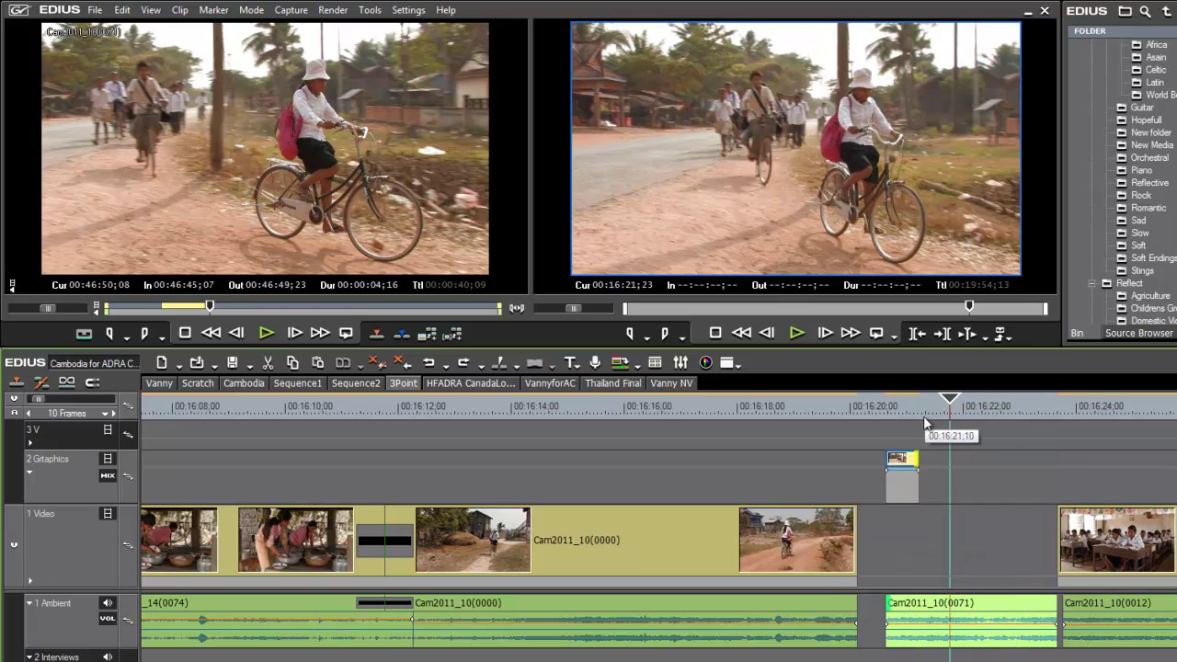
key(ctrl+y)
key(ctrl+y)
key(ctrl+y)
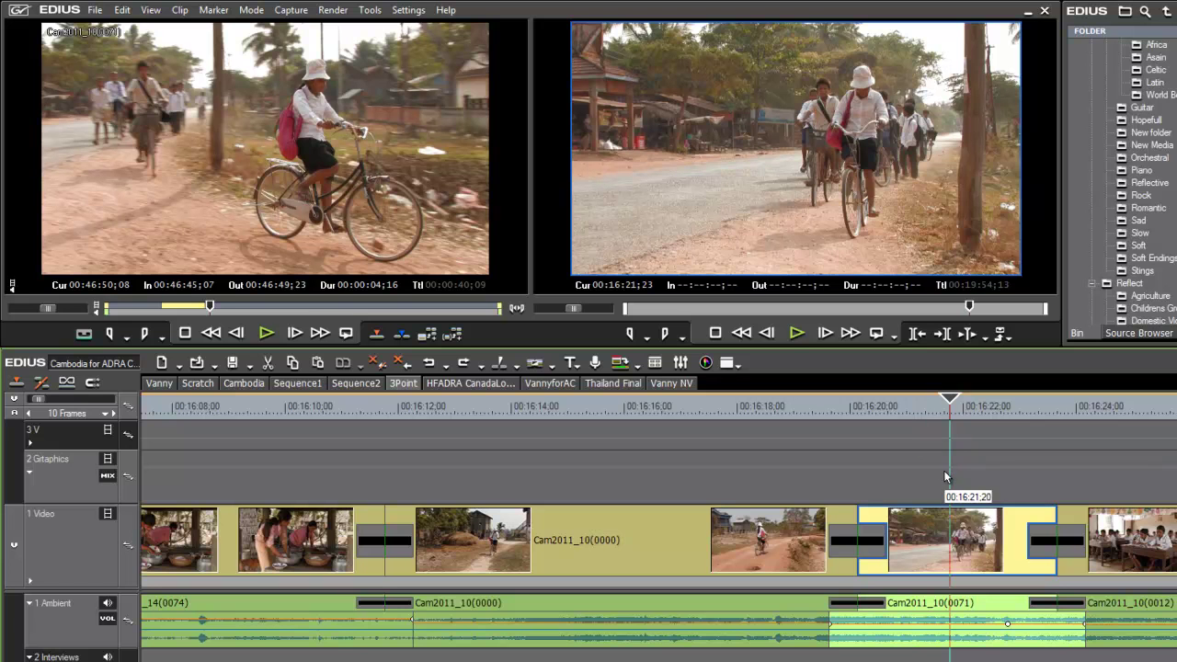
Enter Roll trim mode and roll the clip's edit point 15 frames earlier, then fine-tune it.
key(F5)
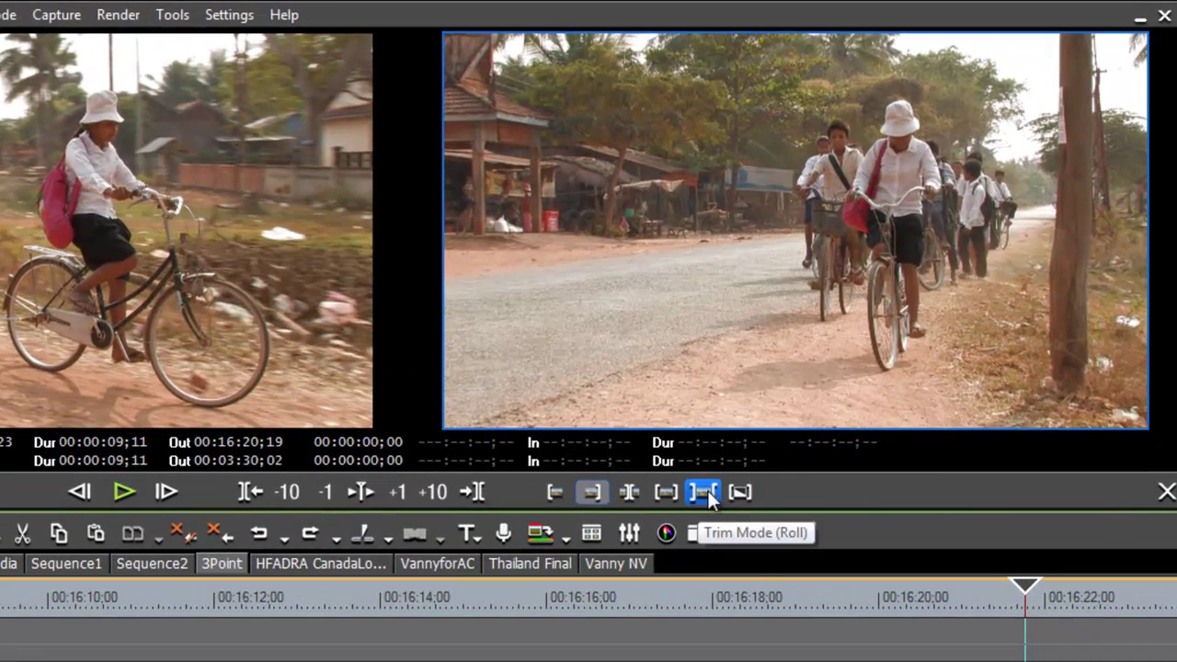
click(702, 494)
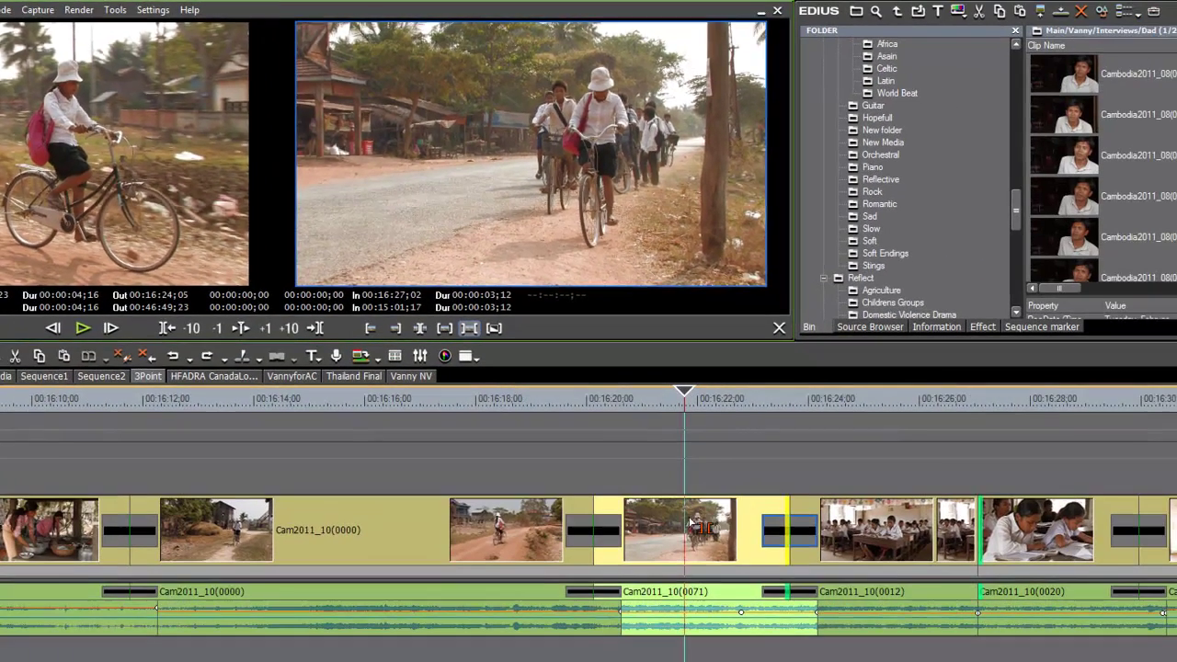
drag(920, 661, 884, 661)
mouse_move(694, 539)
mouse_down()
mouse_move(647, 542)
mouse_move(731, 542)
mouse_move(678, 542)
mouse_move(714, 543)
mouse_up()
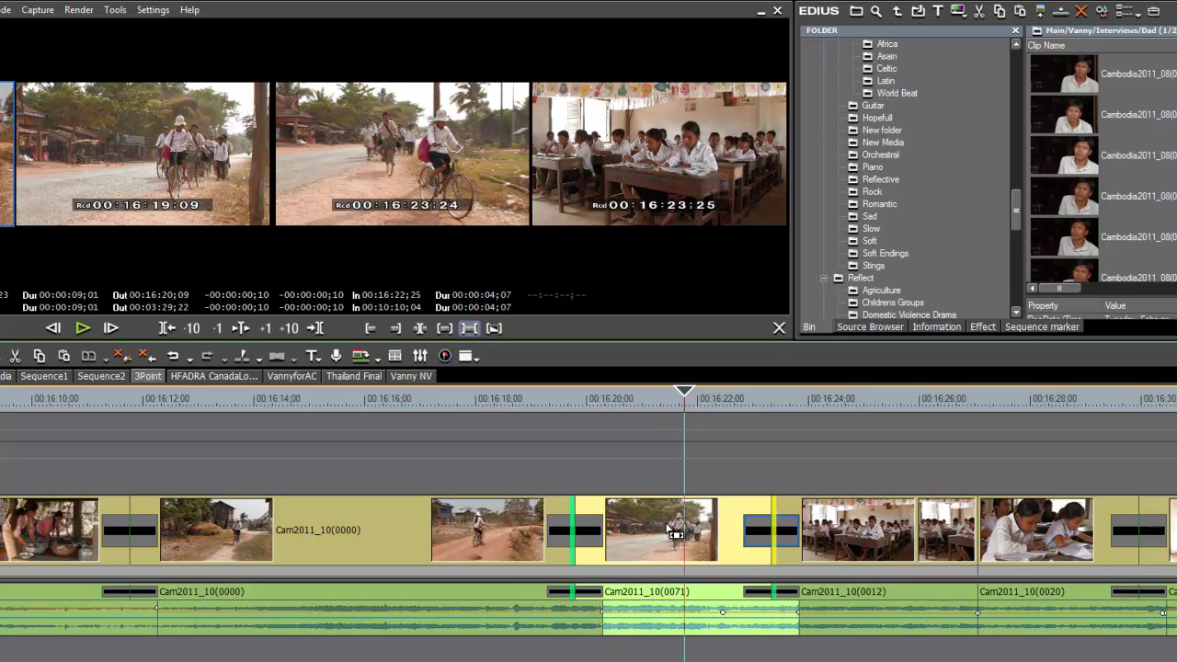
Roll the edit point at Cam2011_10(0071)'s start 5 frames earlier, then 5 frames later.
click(674, 533)
drag(675, 534, 704, 546)
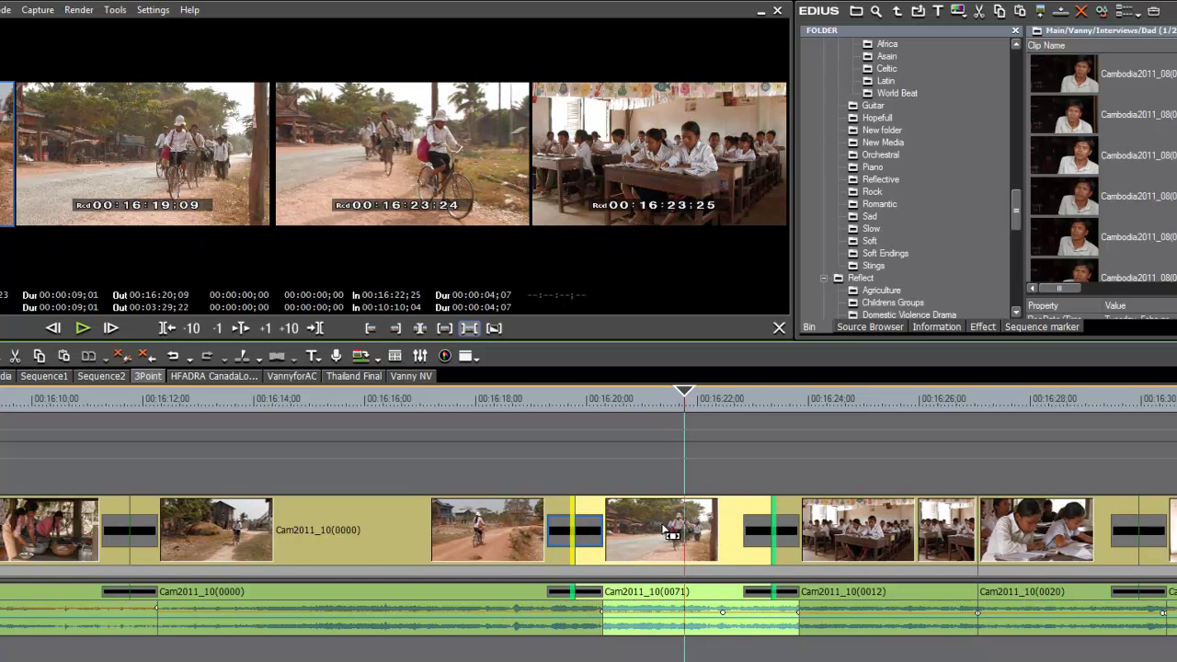
drag(664, 532, 698, 548)
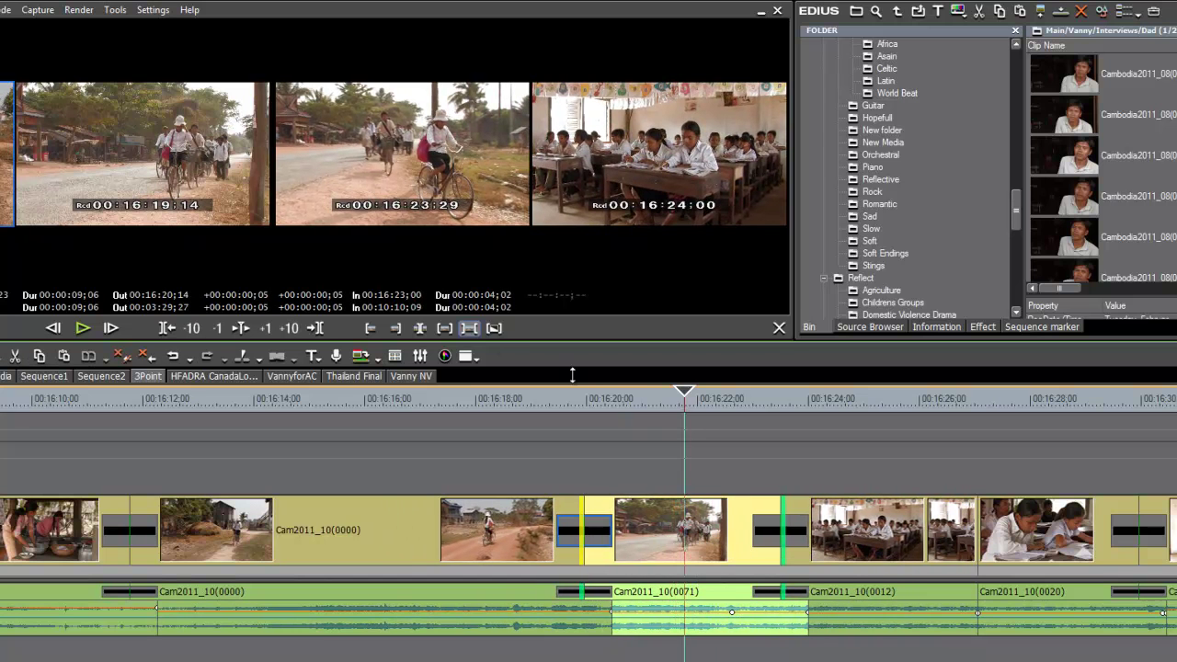
Slip Cam2011_10(0071)'s source to 00:46:50;04–00:46:54;20, keeping its timeline position and 00:00:04;16 duration.
click(445, 328)
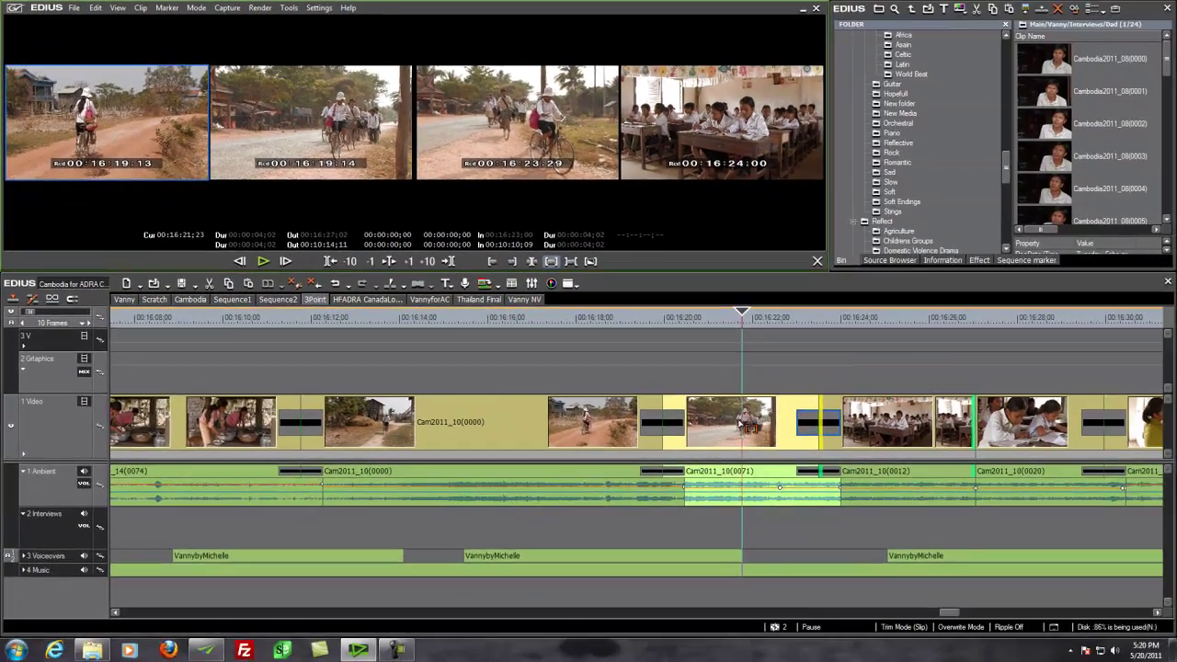
click(742, 424)
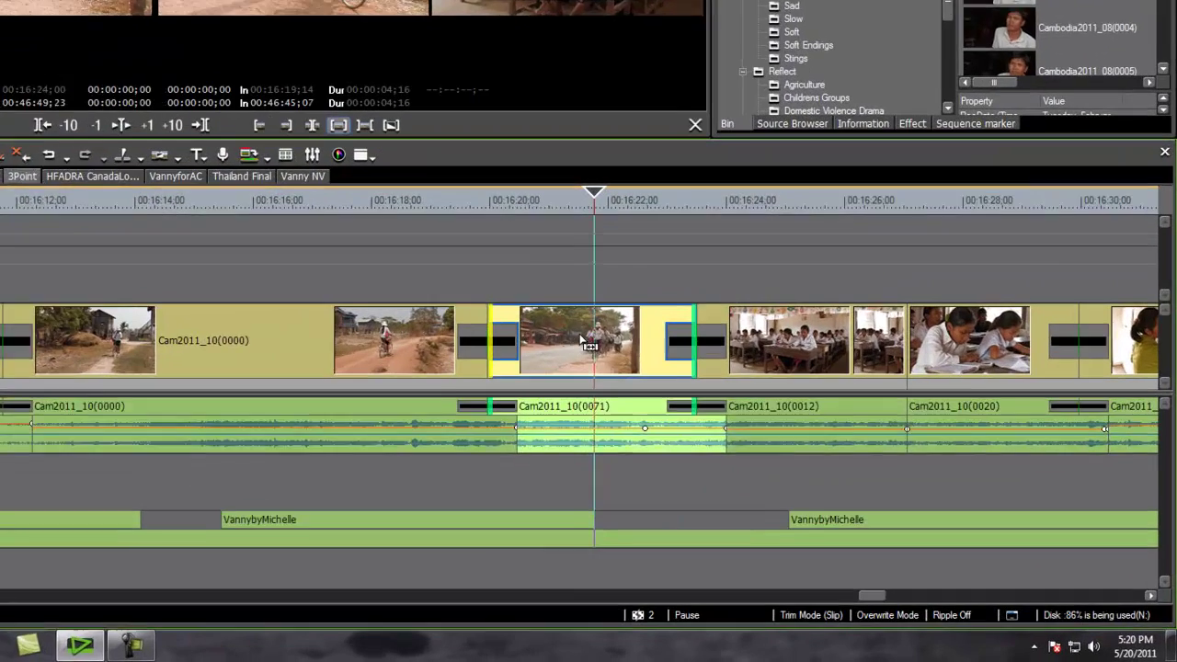
drag(816, 448, 738, 431)
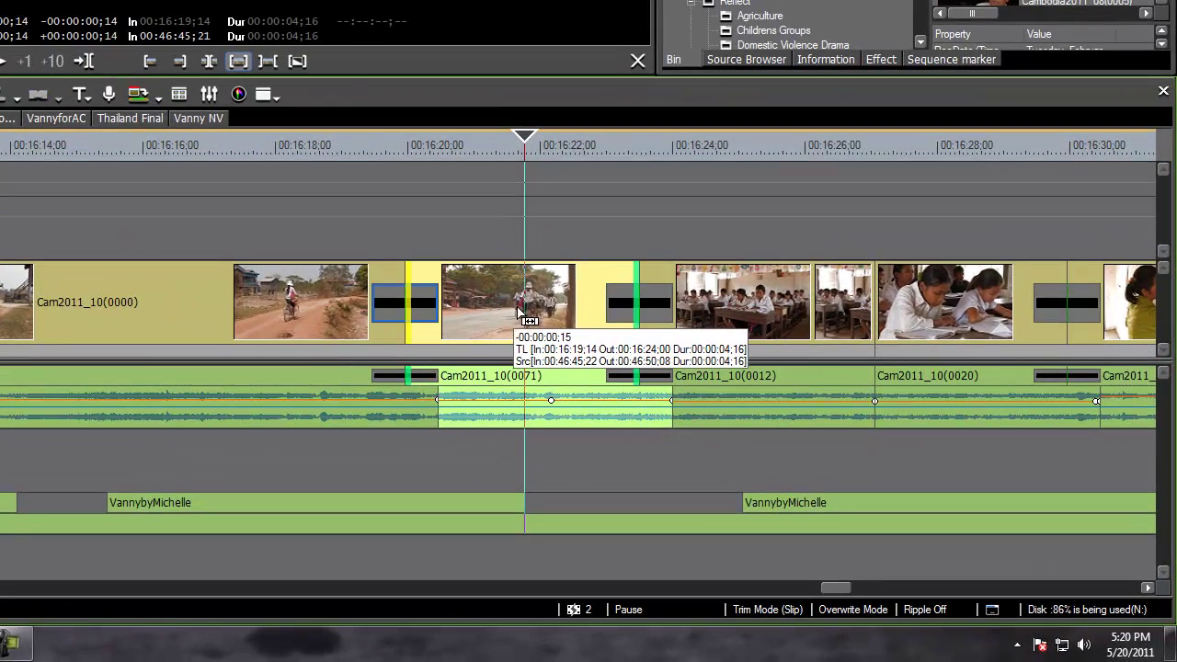
drag(519, 313, 458, 316)
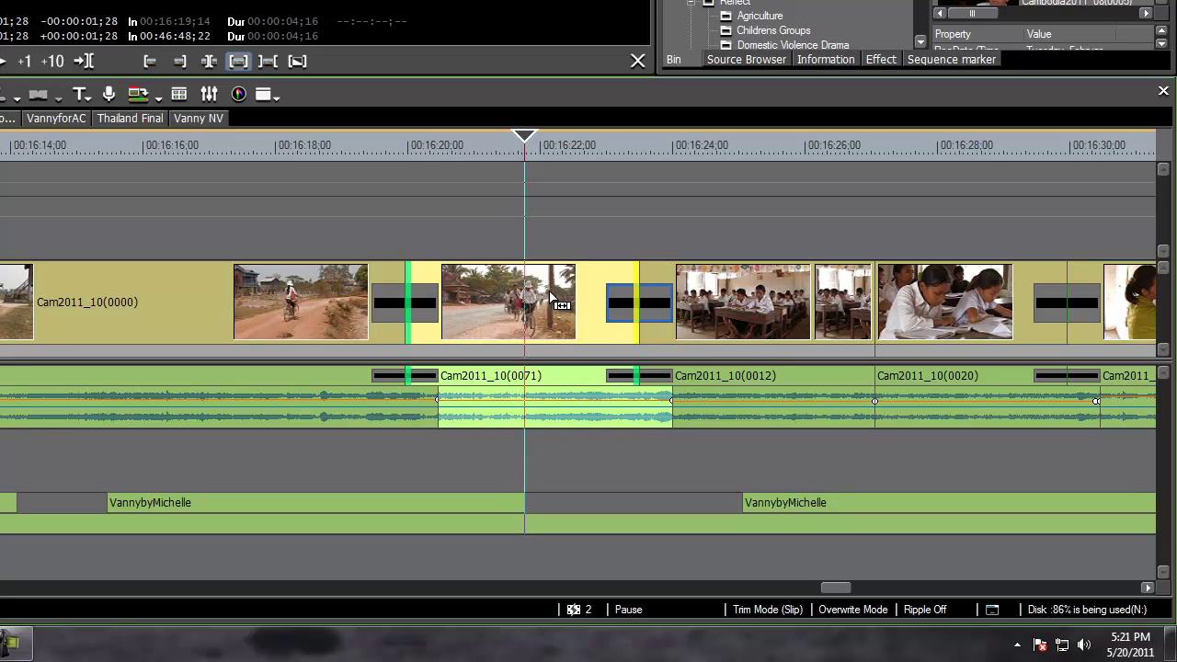
drag(551, 299, 488, 305)
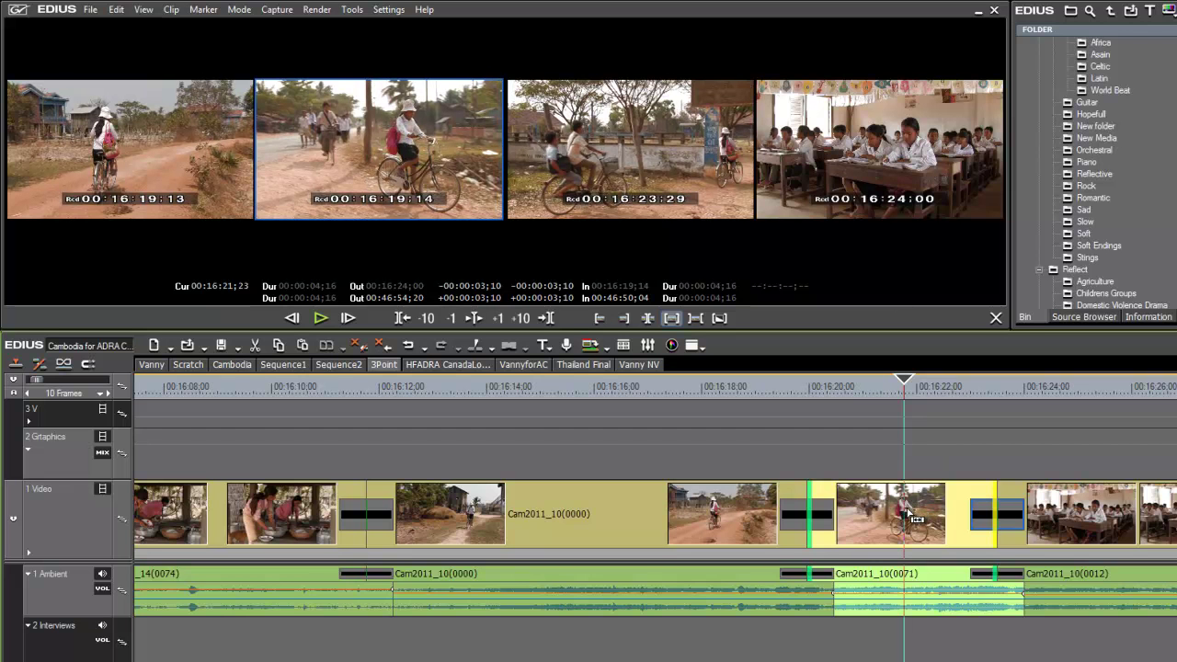
Adjust the slip frame by frame to source 00:46:51;00–00:46:55;16, then restore the two-monitor view.
drag(915, 519, 804, 526)
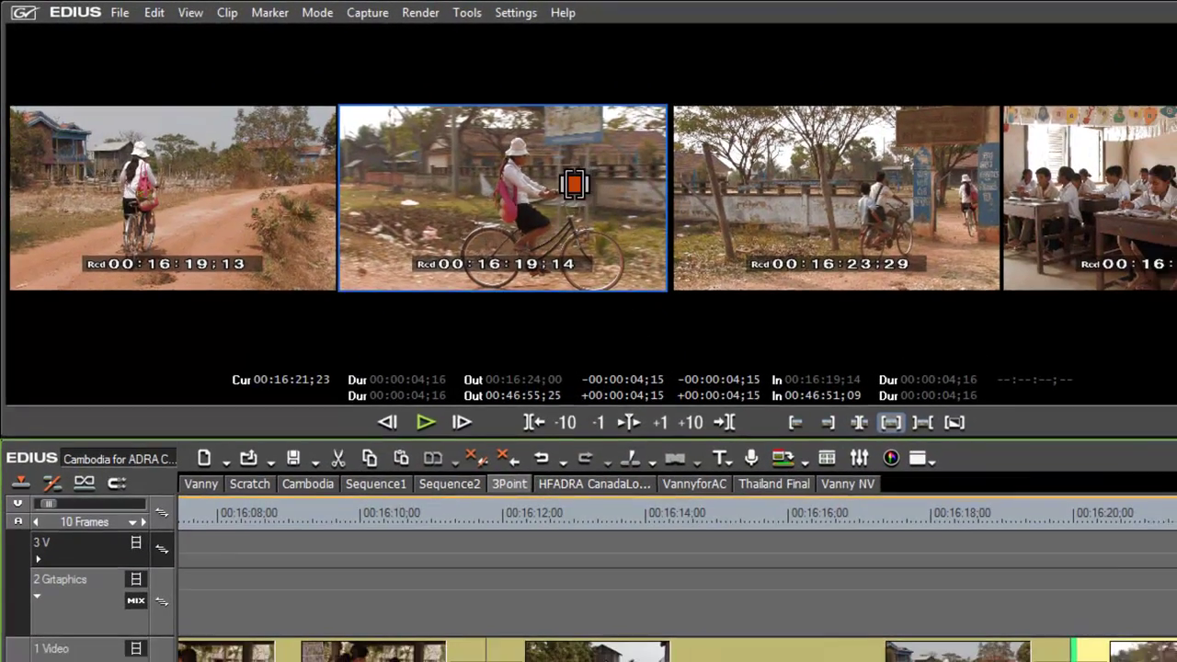
drag(600, 185, 611, 189)
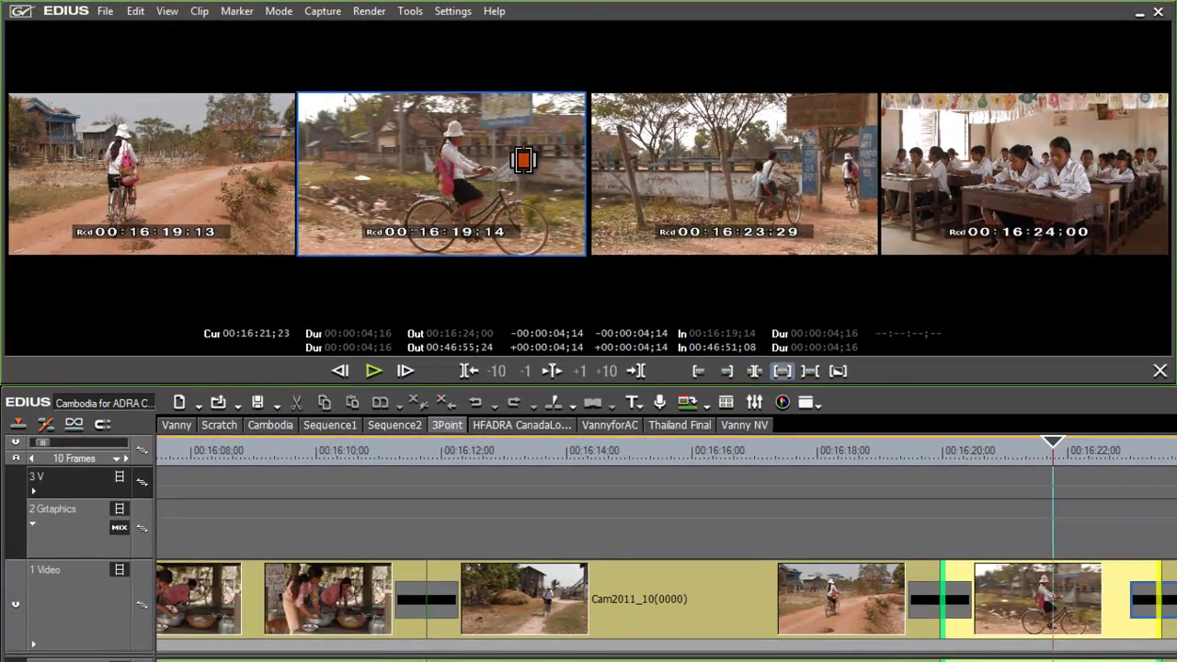
drag(523, 160, 540, 161)
drag(612, 156, 531, 167)
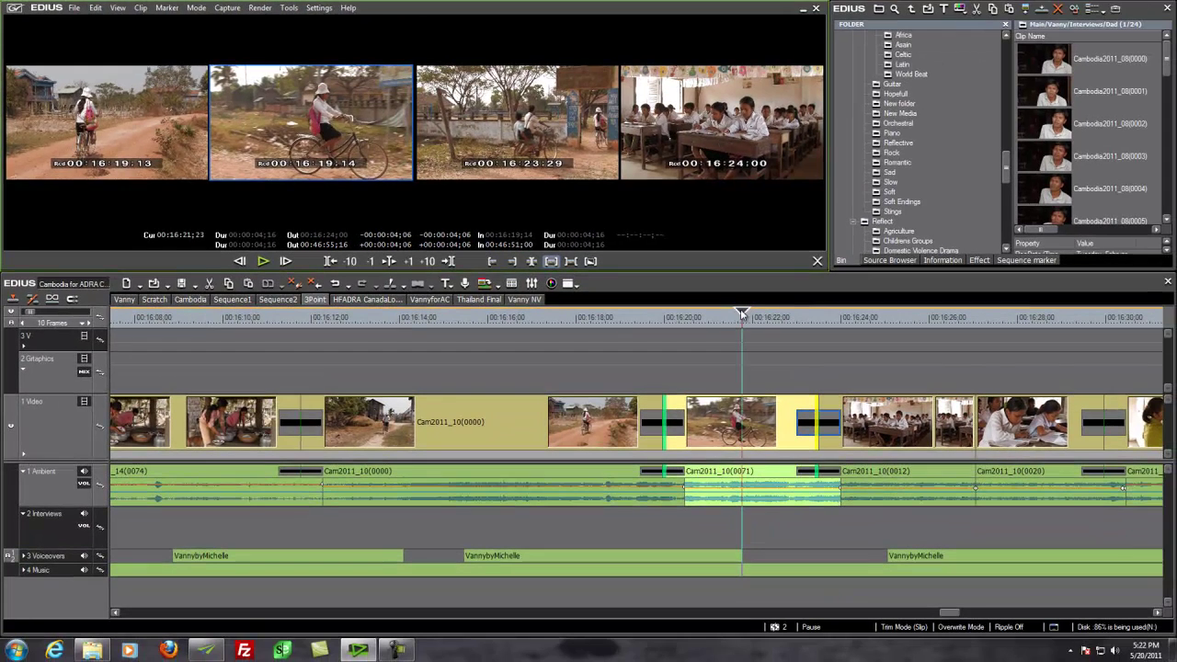
click(743, 316)
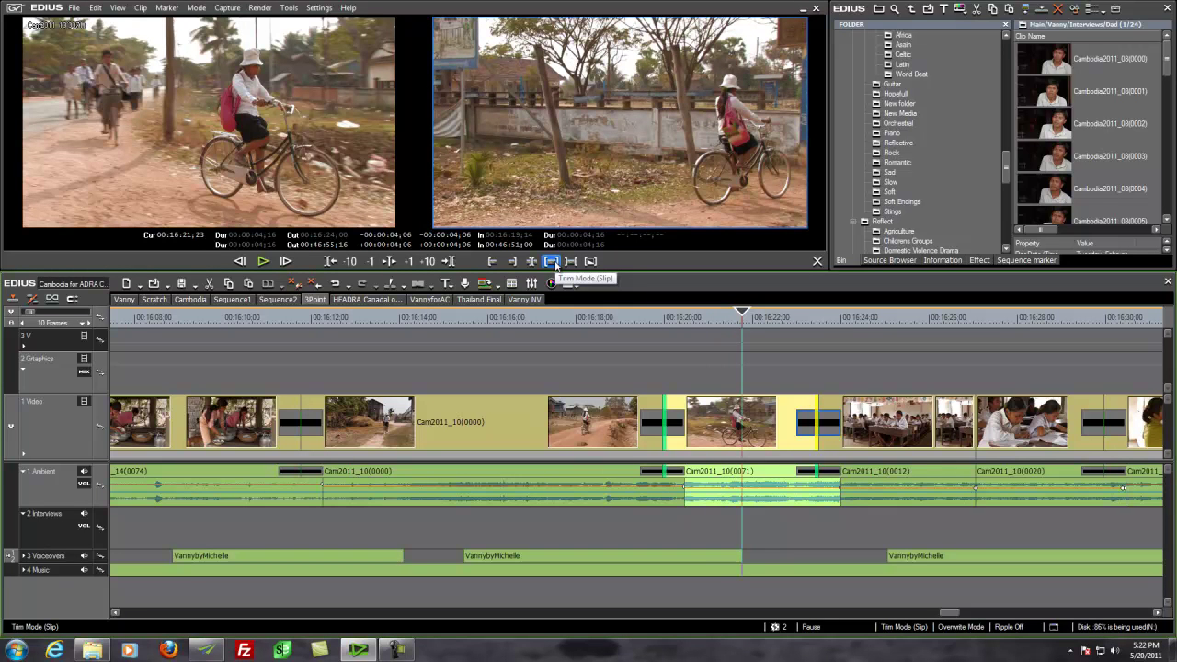
Re-enable Slip mode and slip Cam2011_10(0071) 7 frames, to source 00:46:50;03–00:46:54;19.
click(552, 262)
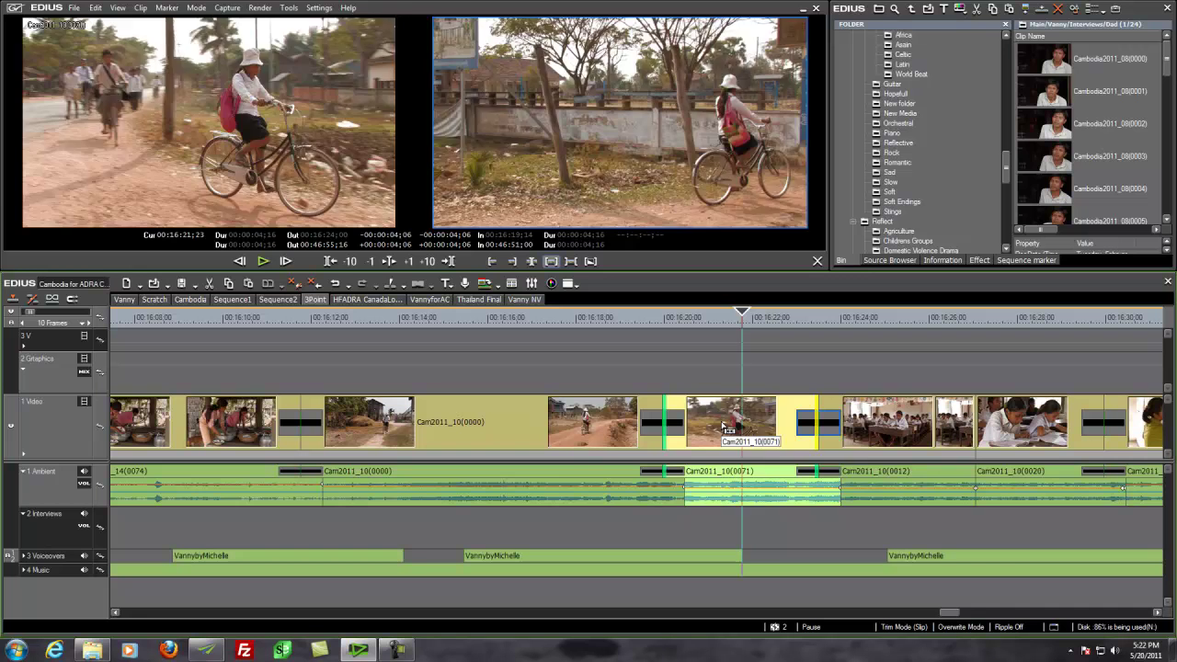
drag(727, 429, 752, 428)
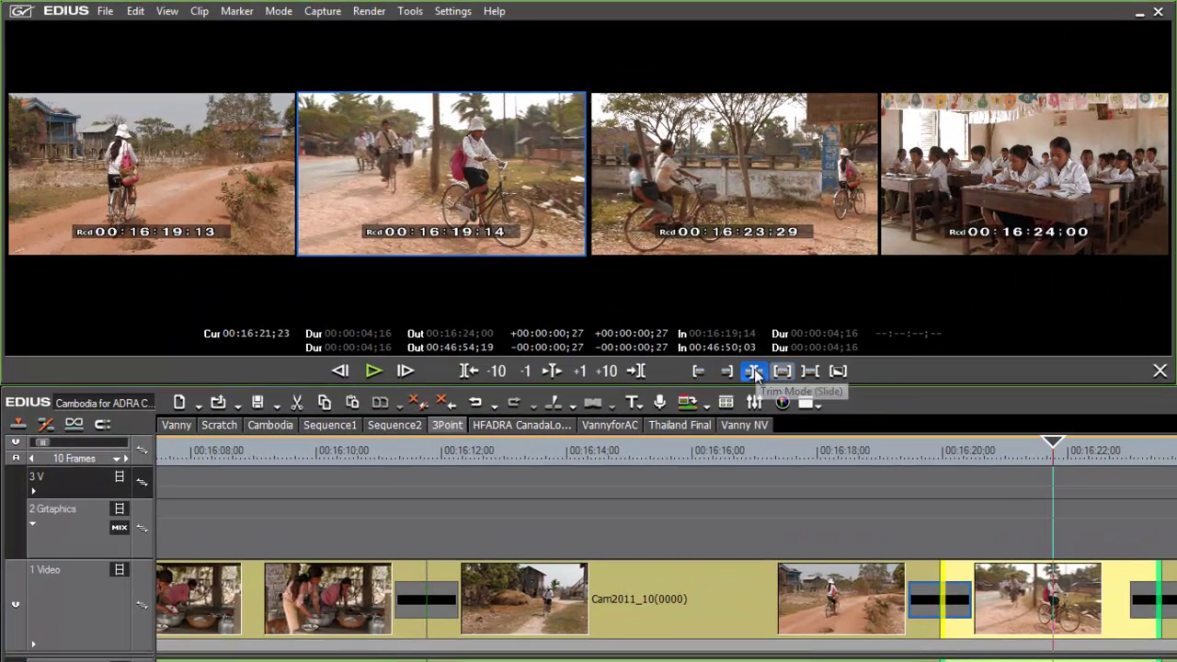
Switch to Slide trim mode and slide the cyclist clip Cam2011_10(0071) several frames earlier.
click(532, 263)
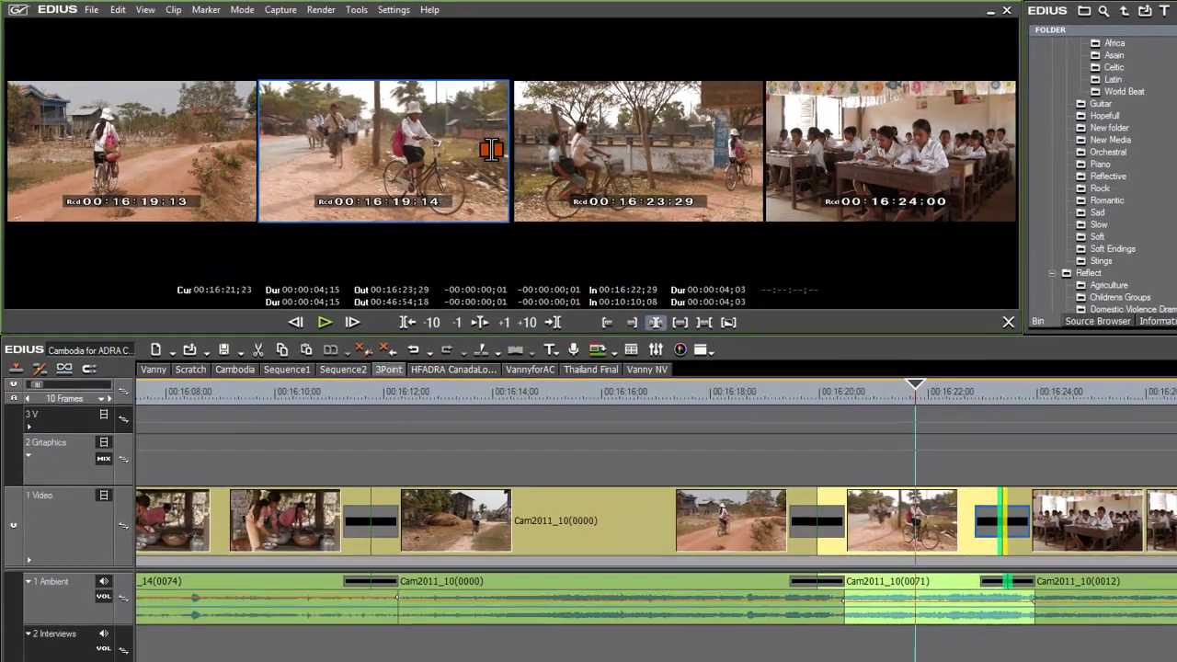
drag(552, 171, 528, 171)
drag(453, 147, 485, 174)
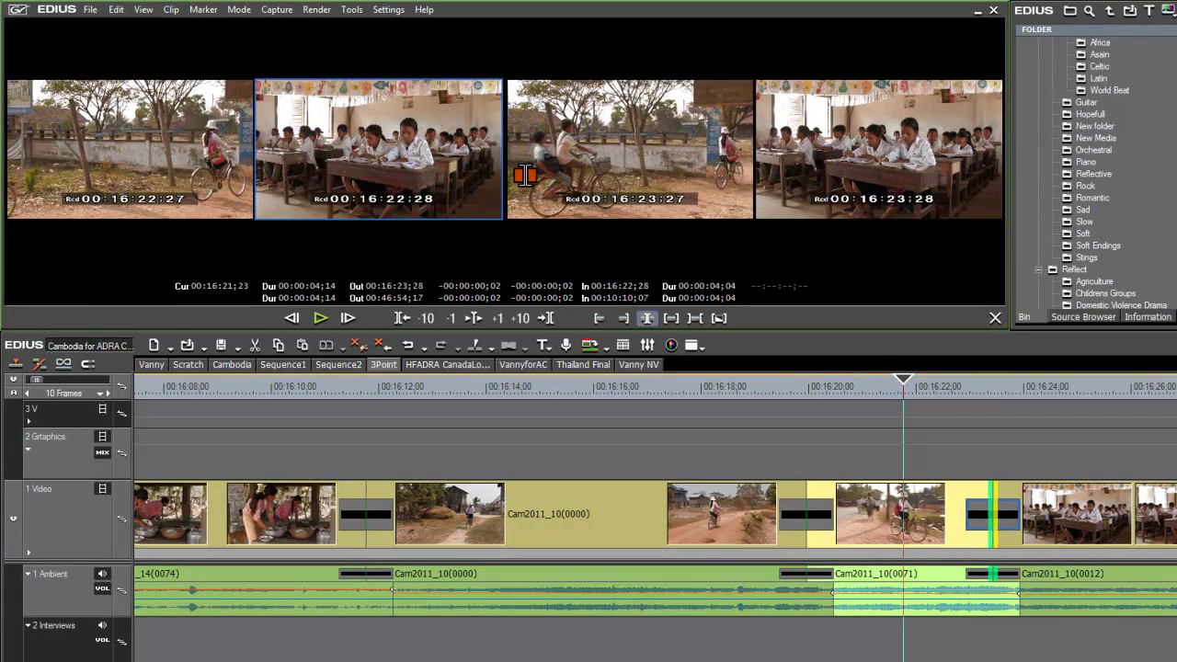
click(808, 518)
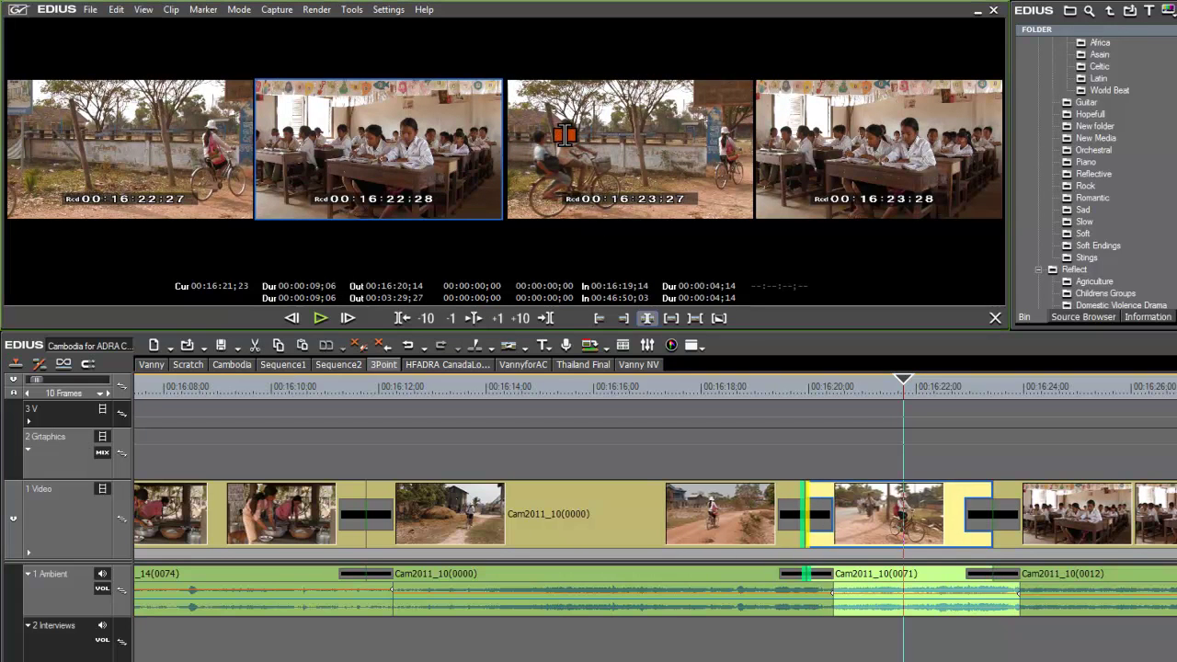
drag(610, 152, 554, 150)
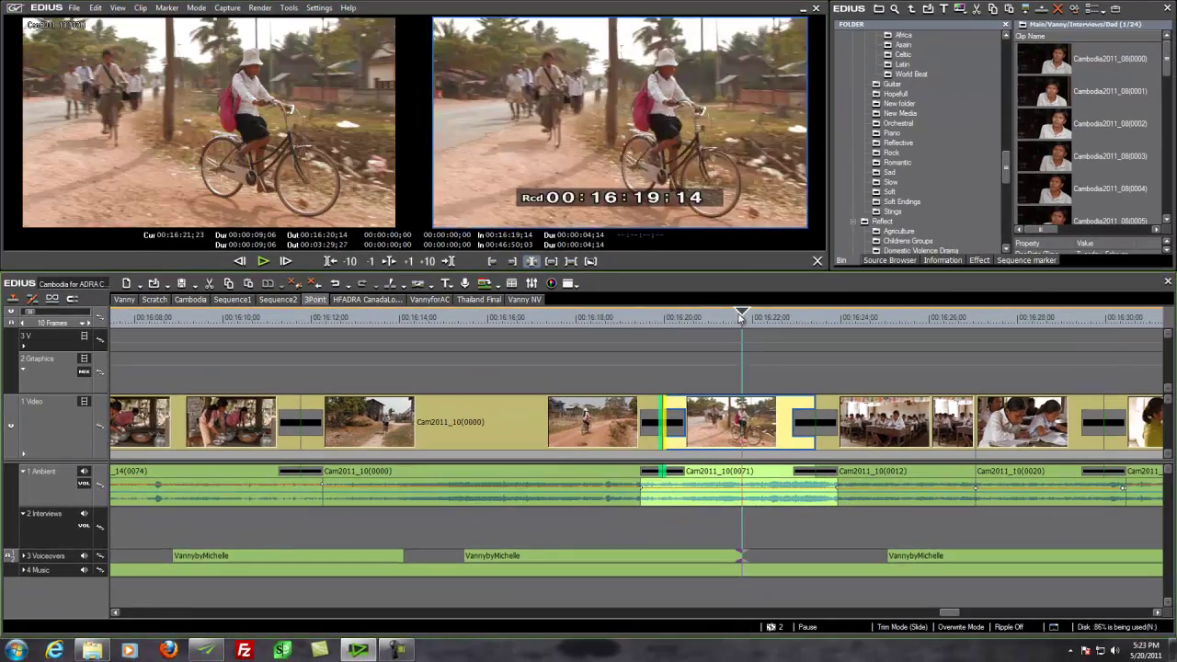
Move the playhead back to 00:16:15;26 and select clip Cam2011_10(0000).
click(751, 335)
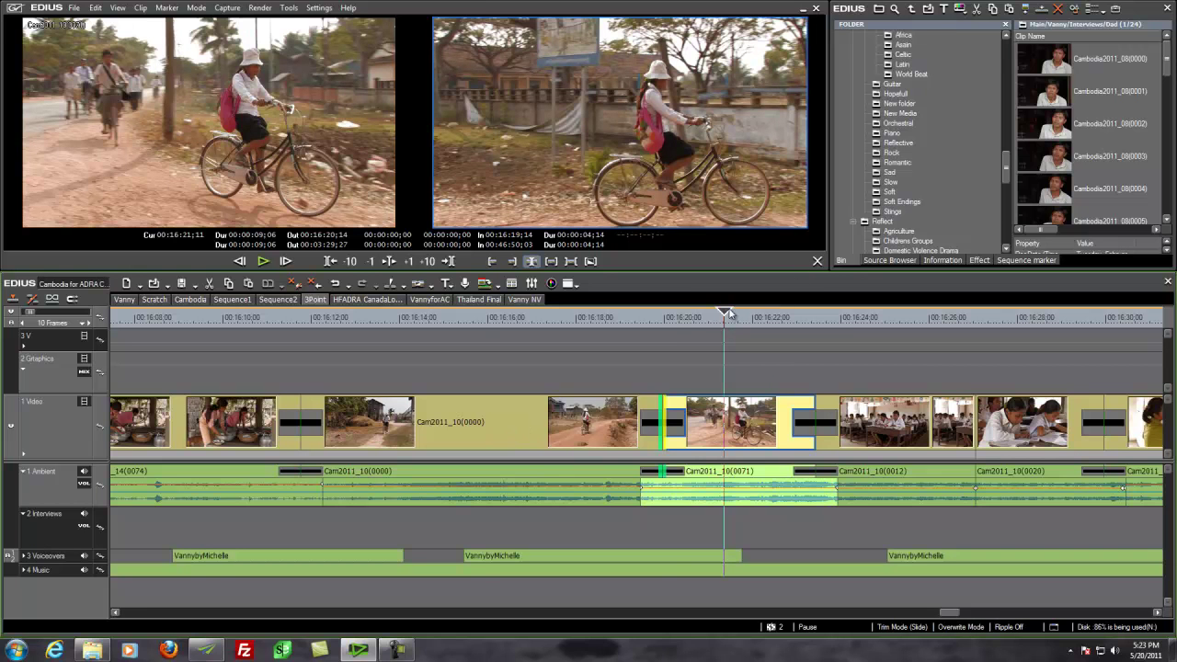
drag(727, 314, 489, 375)
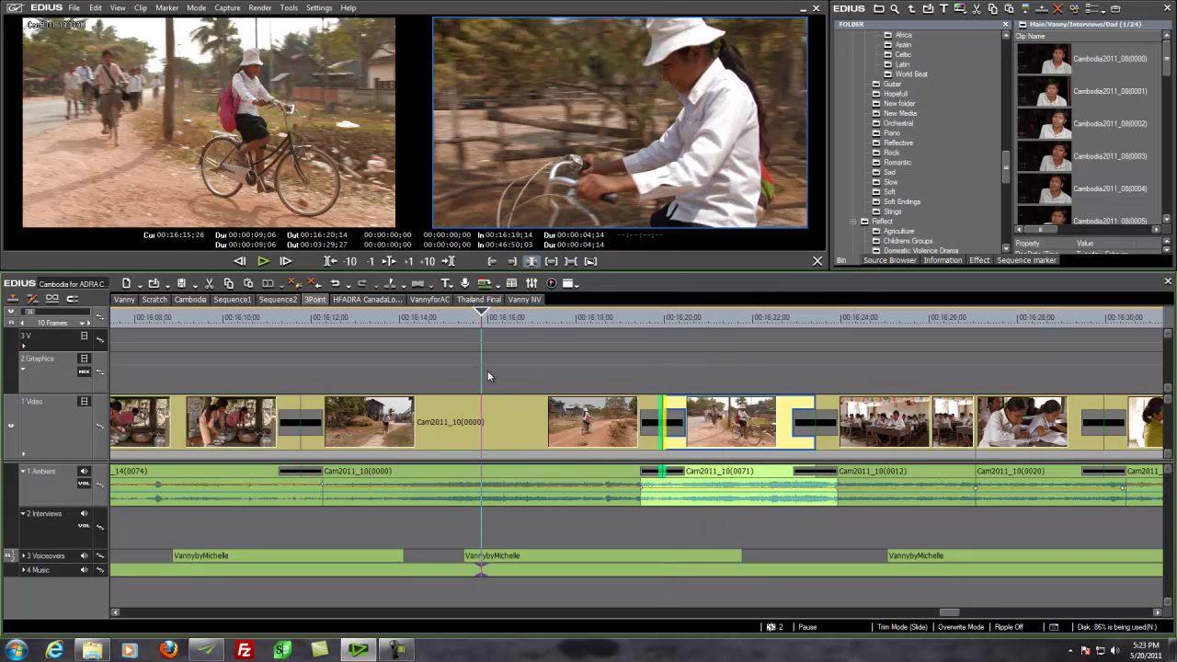
click(492, 436)
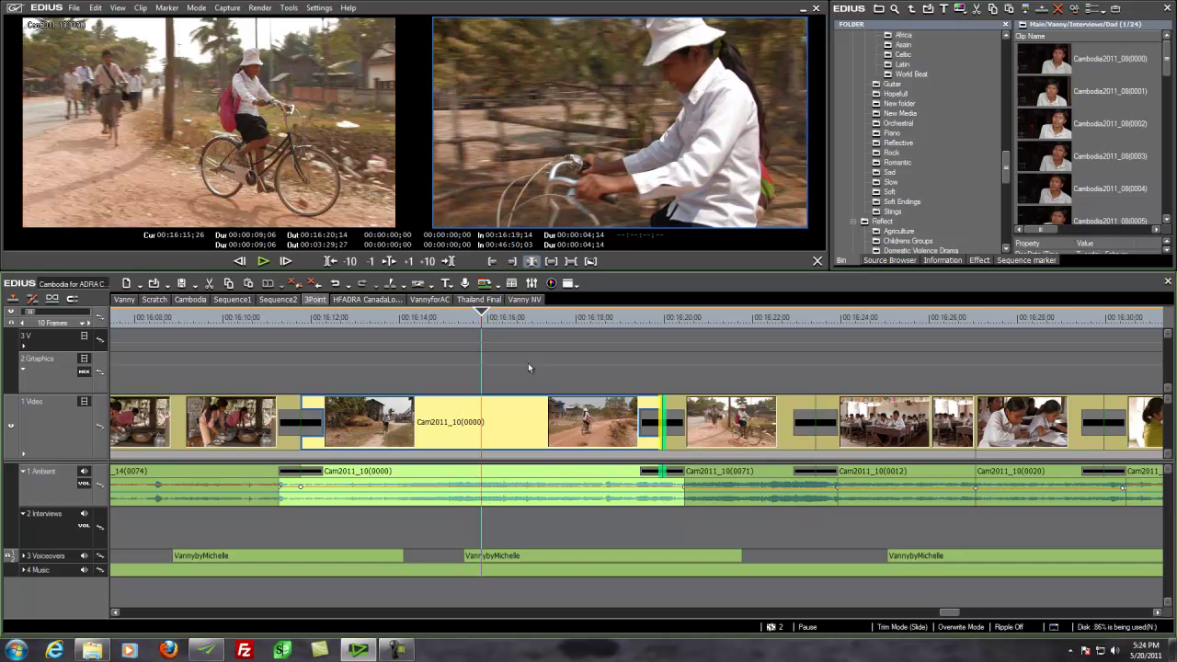
Select Cam2011_10(0012), jump to its end edit point, and trim it a few frames against Cam2011_10(0020).
click(889, 425)
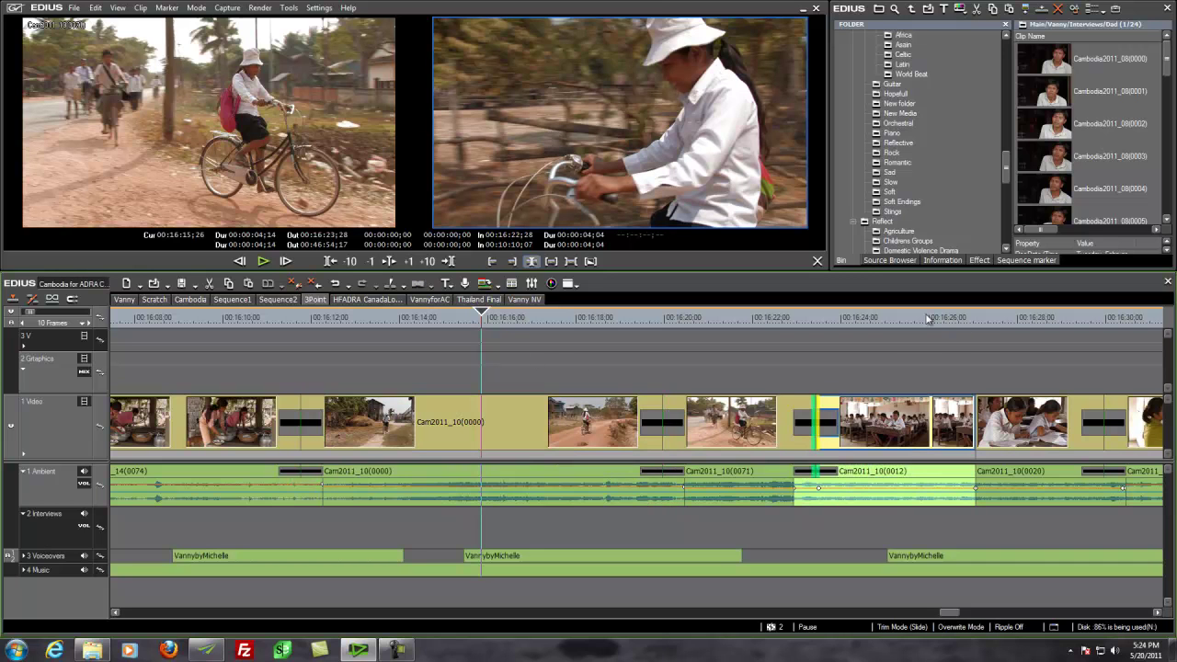
key(])
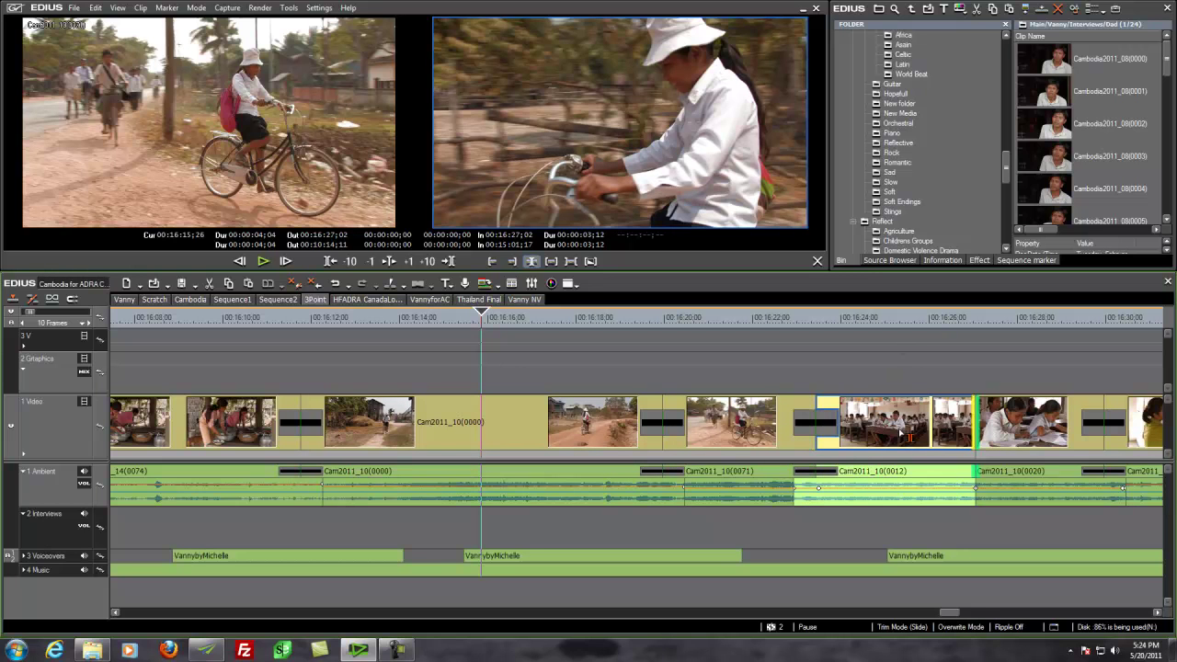
drag(908, 436, 930, 431)
mouse_move(487, 147)
mouse_down()
mouse_move(369, 131)
mouse_move(515, 127)
mouse_move(340, 128)
mouse_up()
mouse_move(957, 425)
mouse_down()
mouse_move(901, 425)
mouse_move(916, 429)
mouse_up()
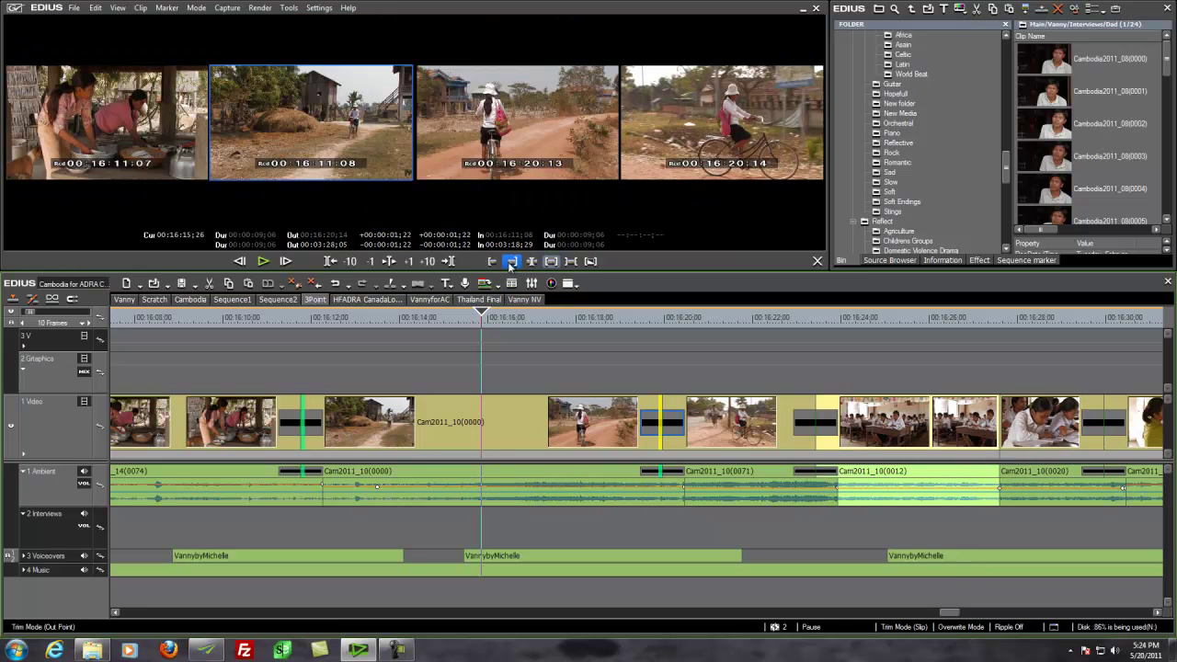
Extend clip Cam2011_10(0000)'s out point a few frames, then jump to the next edit in In Point trim mode.
click(512, 262)
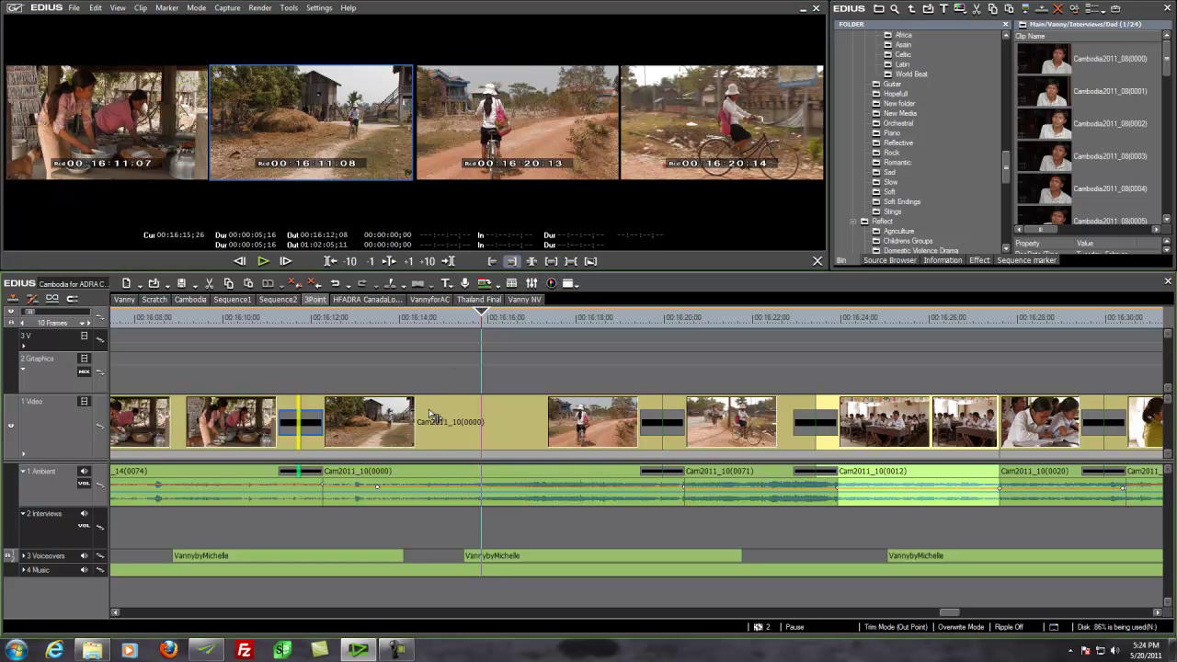
drag(437, 403, 447, 422)
click(492, 262)
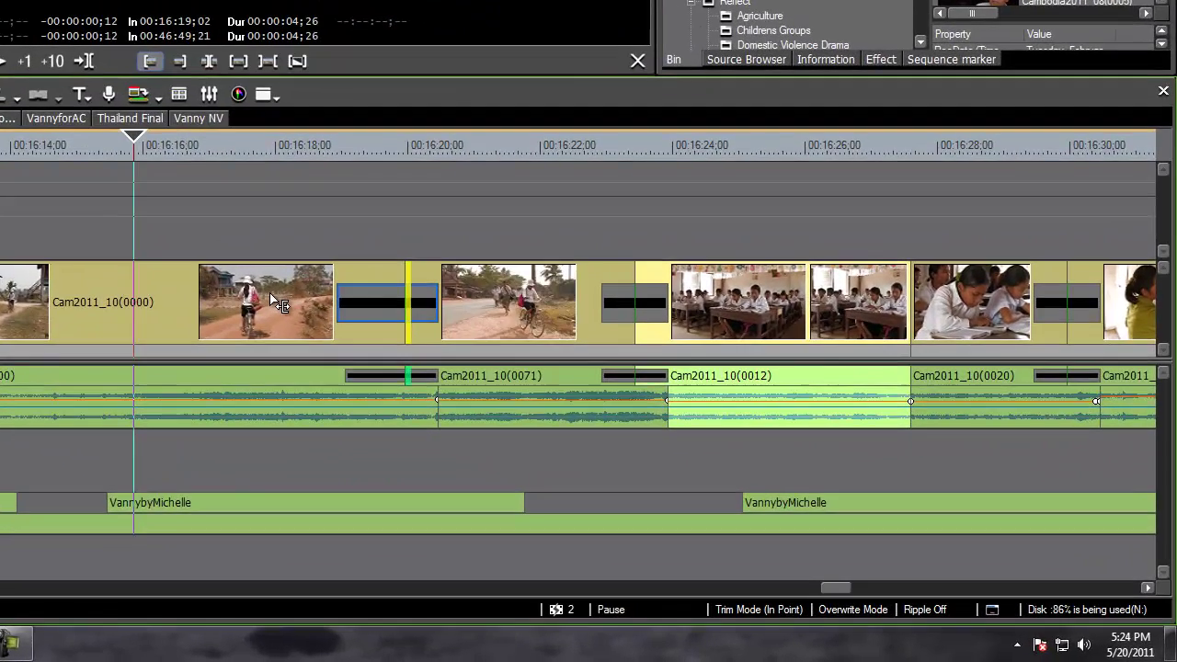
click(244, 149)
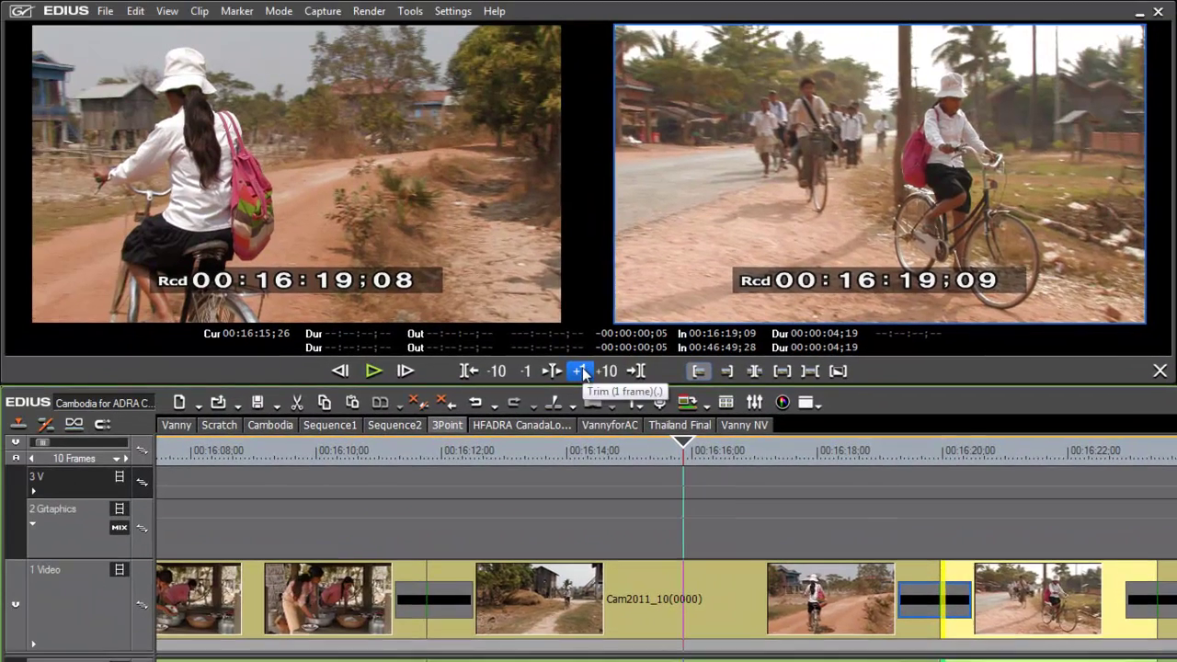
Advance Cam2011_10(0071)'s in point with +1 and +10 frame steps to 16:19;25, duration 4;03.
click(26, 61)
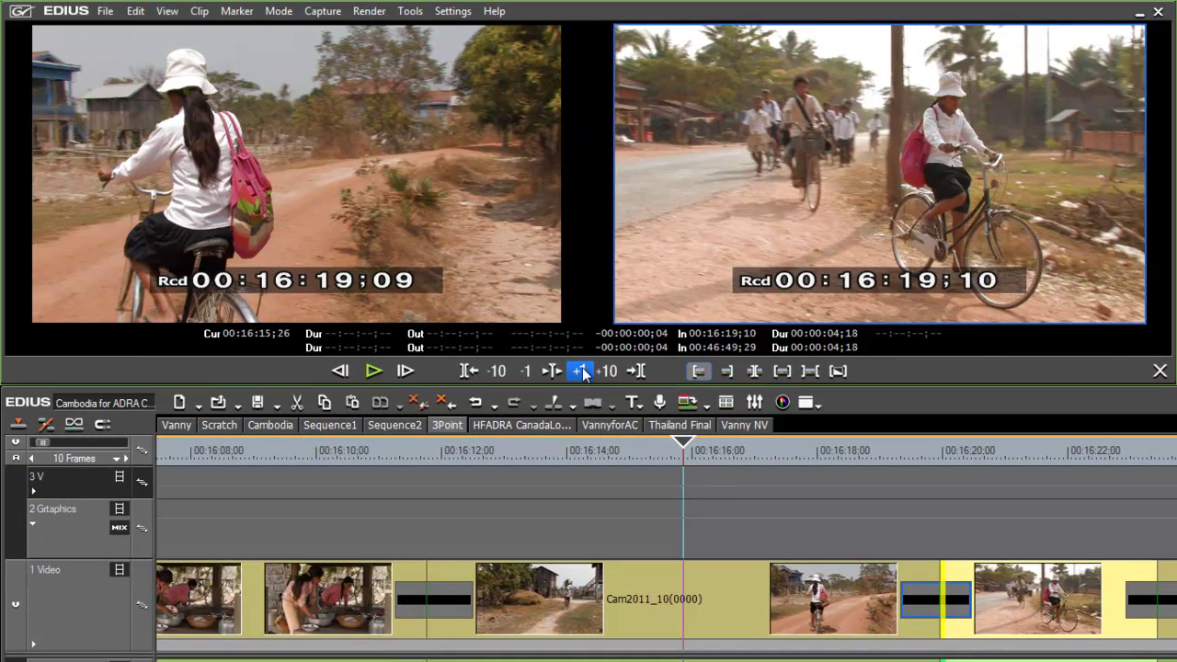
click(583, 371)
click(583, 372)
click(583, 371)
click(583, 371)
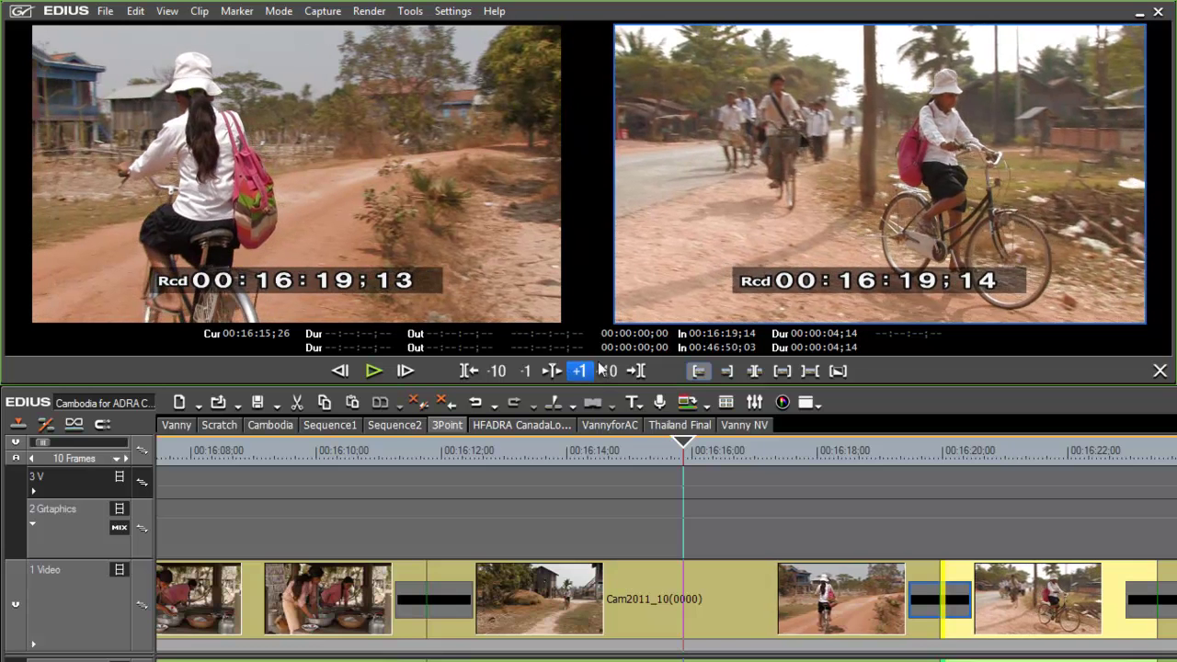
click(617, 372)
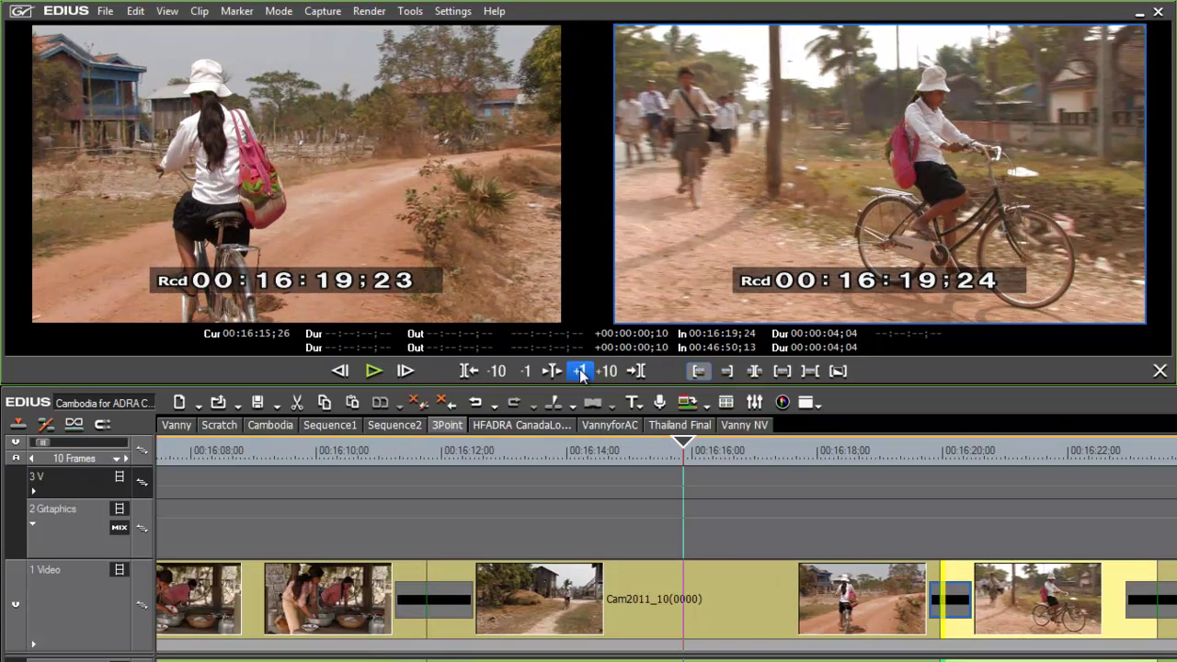
click(579, 371)
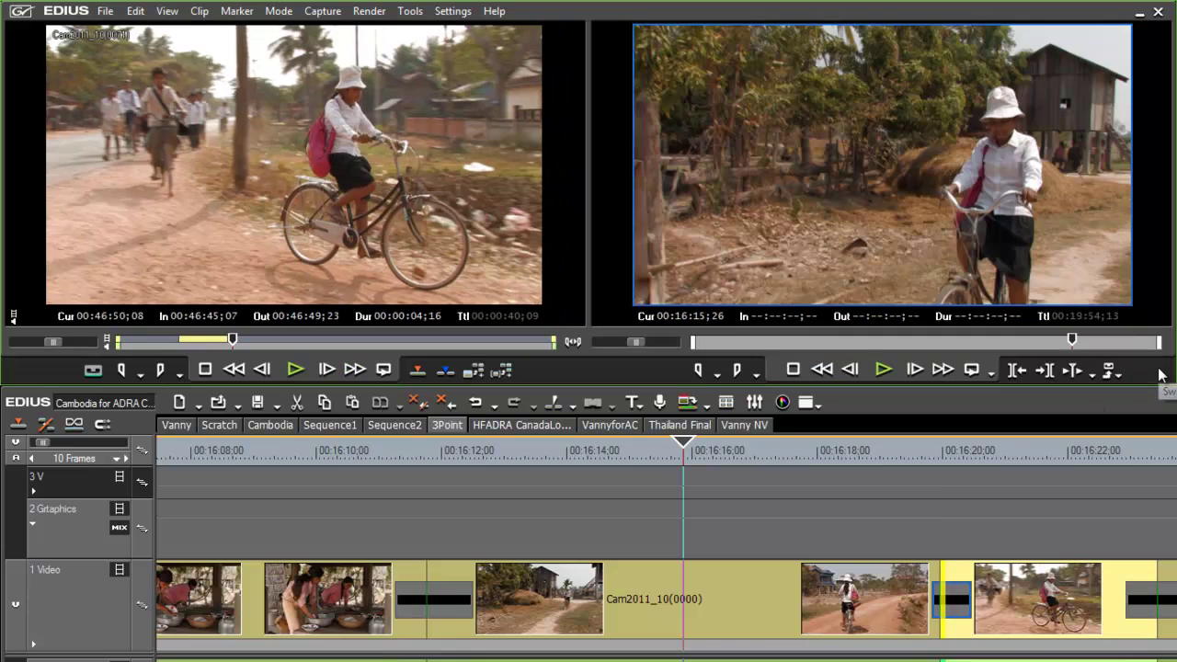
Exit trim mode and scrub the playhead to 16:18;15 and beyond to review the trimmed edits.
click(1159, 371)
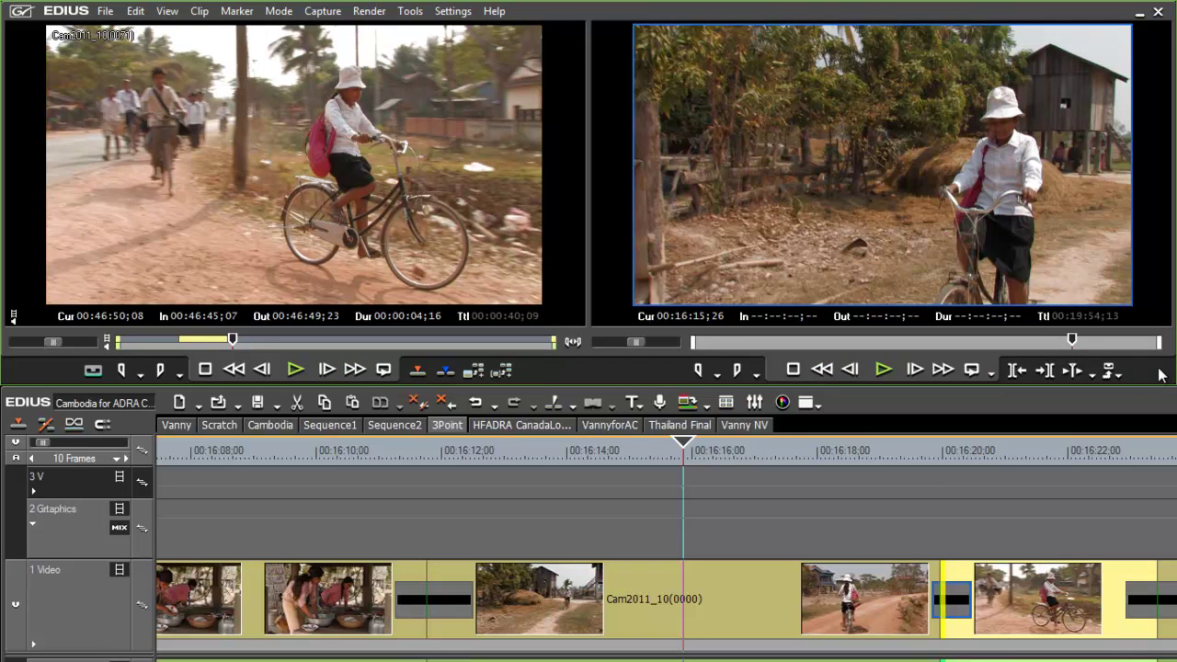
key(F5)
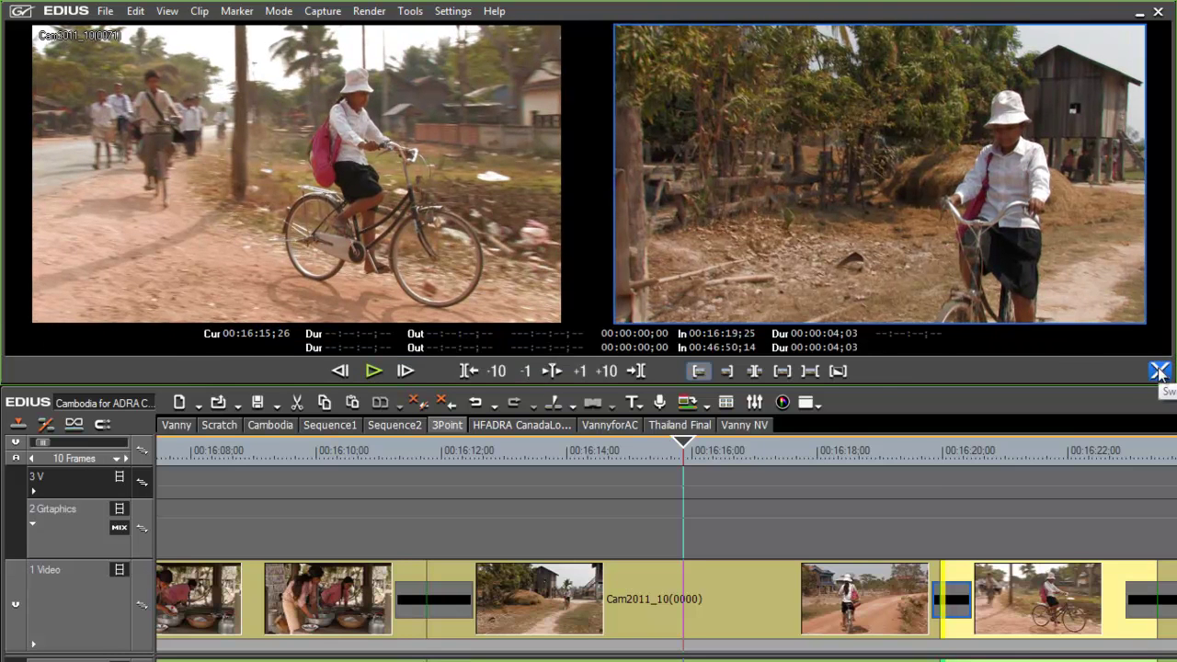
click(1159, 372)
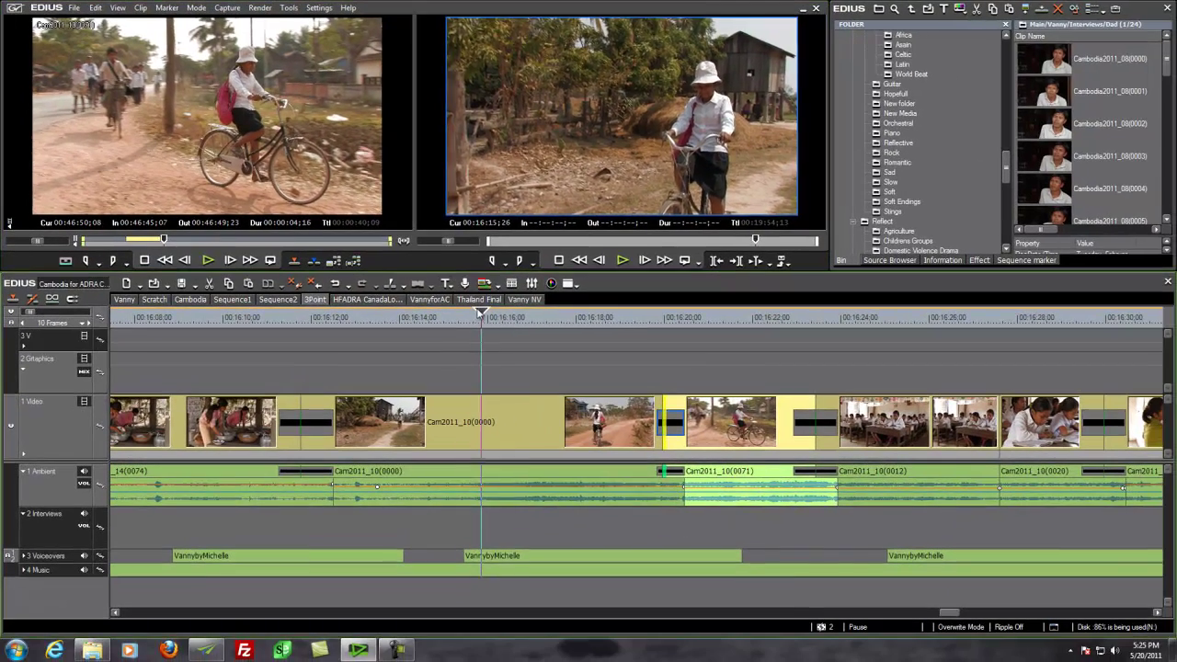
drag(683, 452, 851, 459)
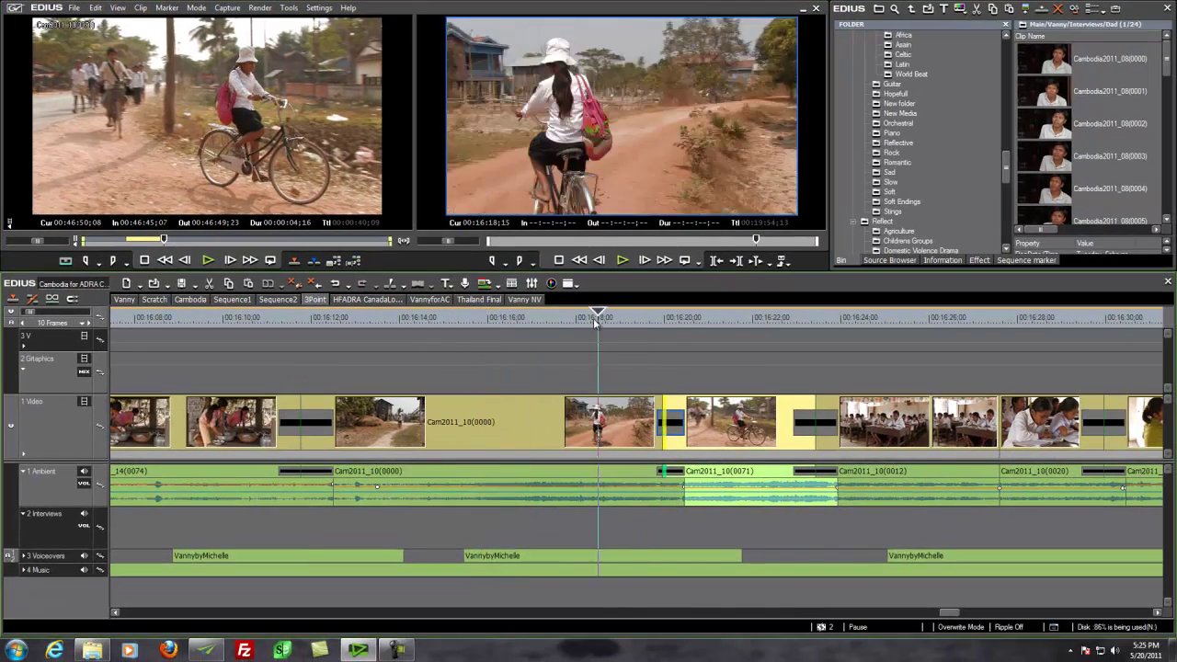
drag(596, 322, 535, 343)
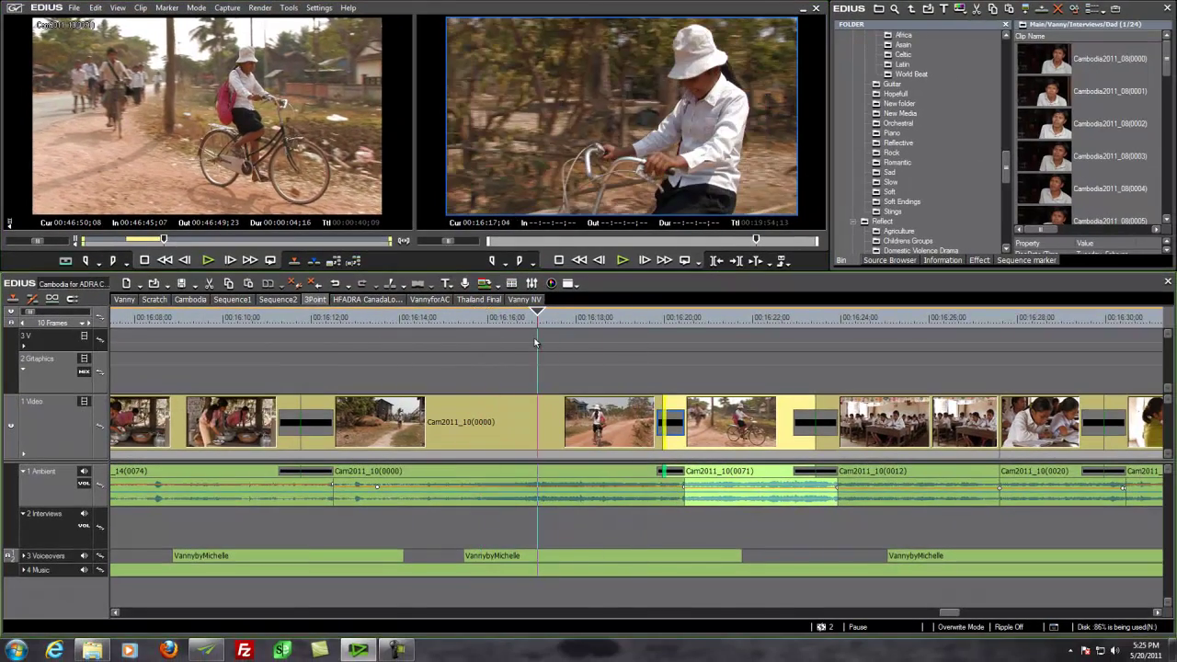